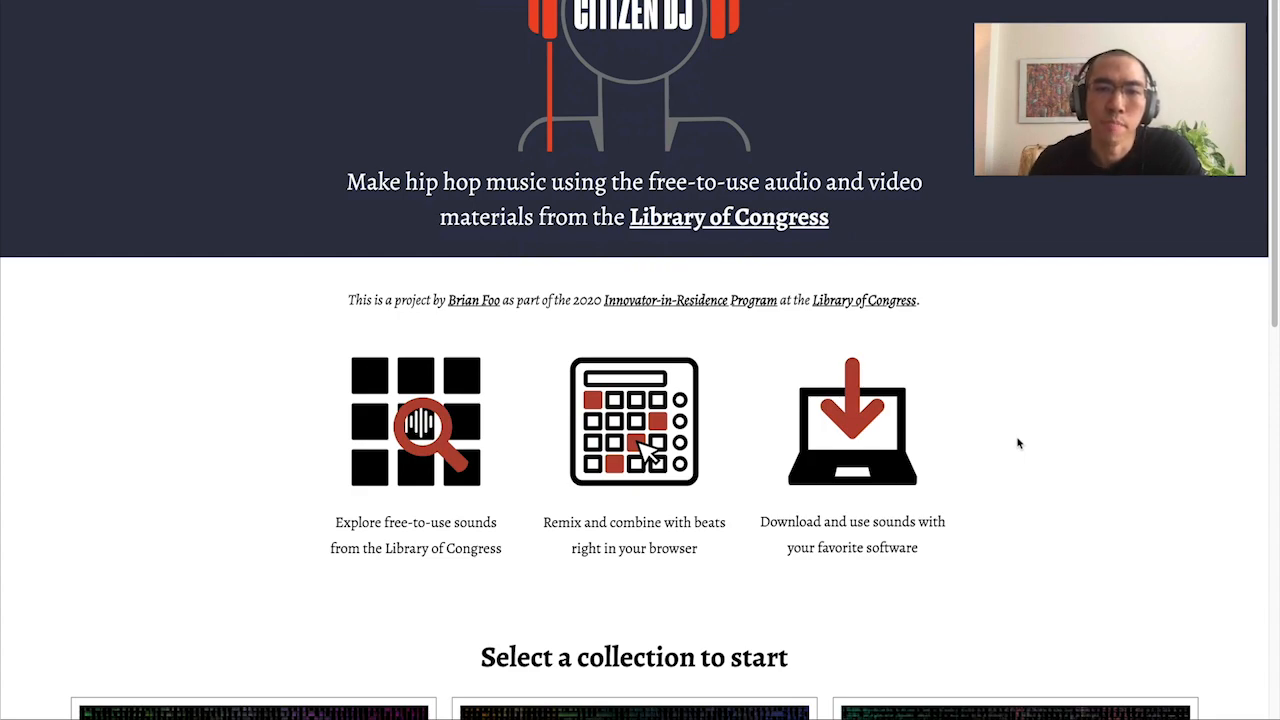
Open the Explore view of the Inventing Entertainment collection
{"action": "scroll", "coordinate": [1018, 443], "scroll_direction": "down", "scroll_amount": 10}
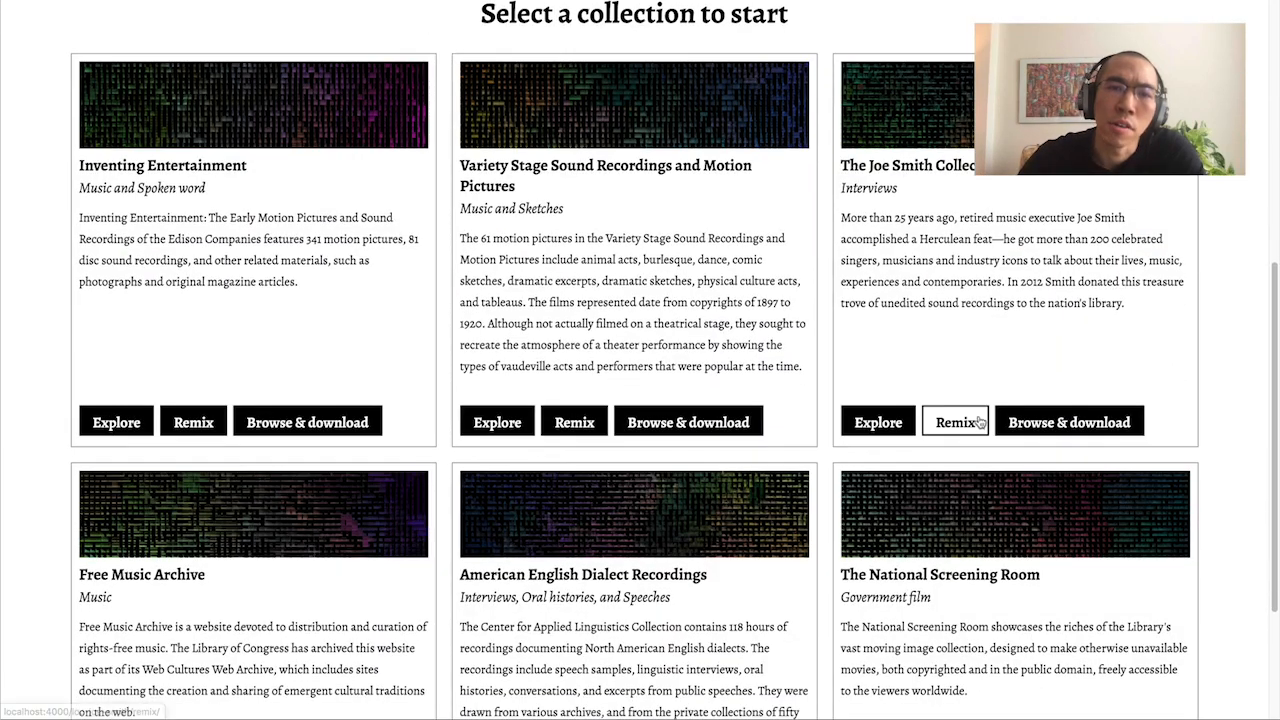
{"action": "scroll", "coordinate": [1109, 420], "scroll_direction": "down", "scroll_amount": 1}
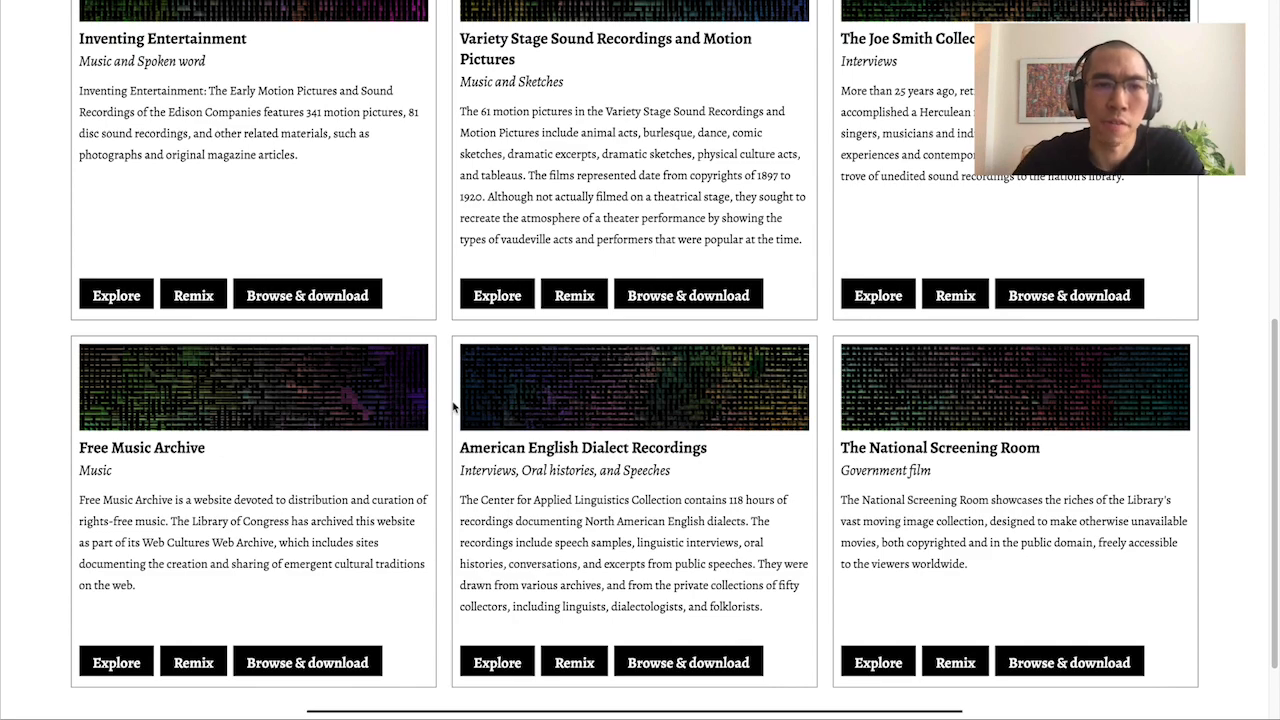
{"action": "left_click", "coordinate": [116, 295]}
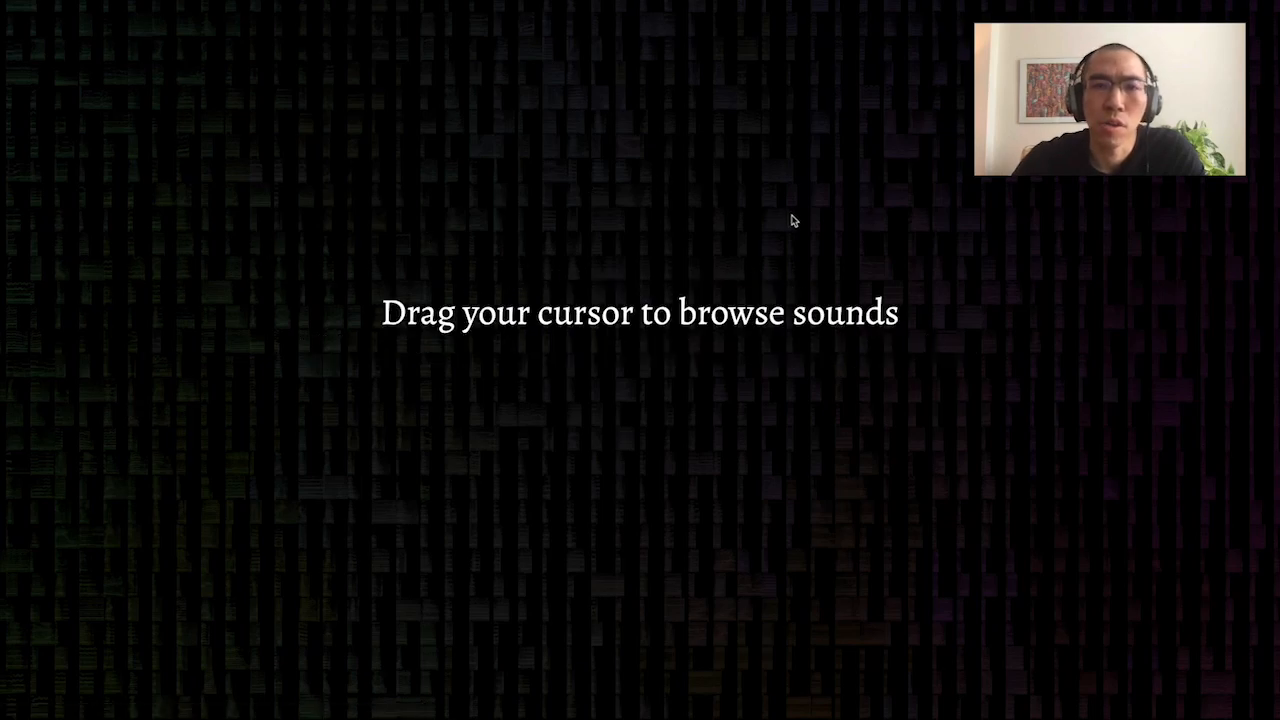
Sample sounds from different regions of the sound map, comparing how similar sounds are grouped
{"action": "left_click_drag", "start_coordinate": [766, 219], "coordinate": [601, 295]}
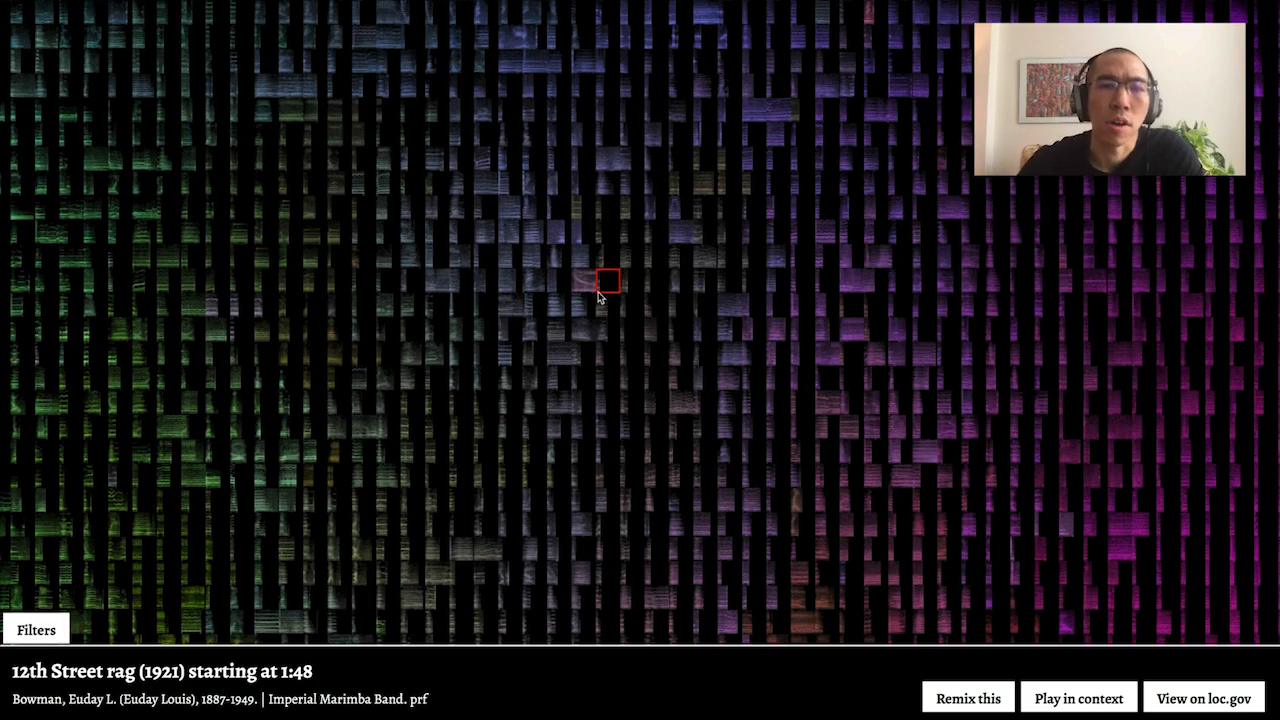
{"action": "scroll", "coordinate": [598, 297], "scroll_direction": "down", "scroll_amount": 5}
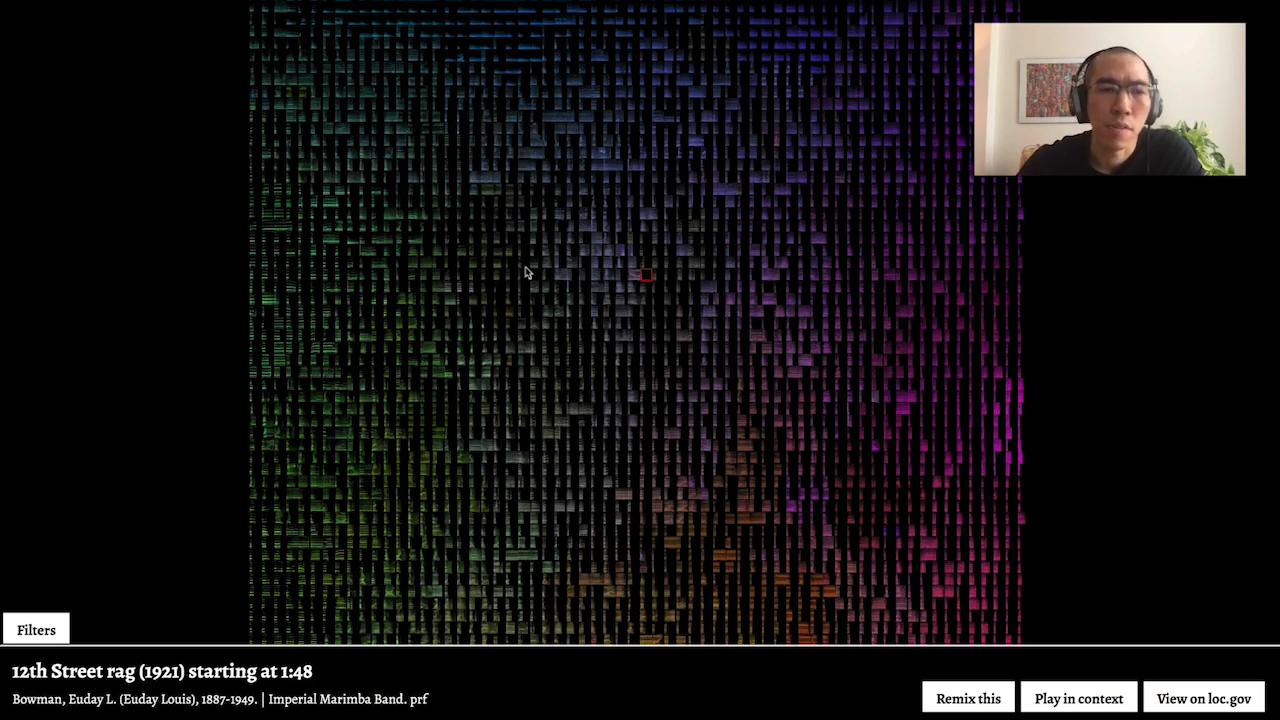
{"action": "mouse_move", "coordinate": [570, 107]}
{"action": "left_mouse_down"}
{"action": "mouse_move", "coordinate": [522, 99]}
{"action": "mouse_move", "coordinate": [470, 214]}
{"action": "mouse_move", "coordinate": [556, 292]}
{"action": "mouse_move", "coordinate": [437, 347]}
{"action": "mouse_move", "coordinate": [384, 407]}
{"action": "mouse_move", "coordinate": [703, 466]}
{"action": "mouse_move", "coordinate": [908, 308]}
{"action": "left_mouse_up"}
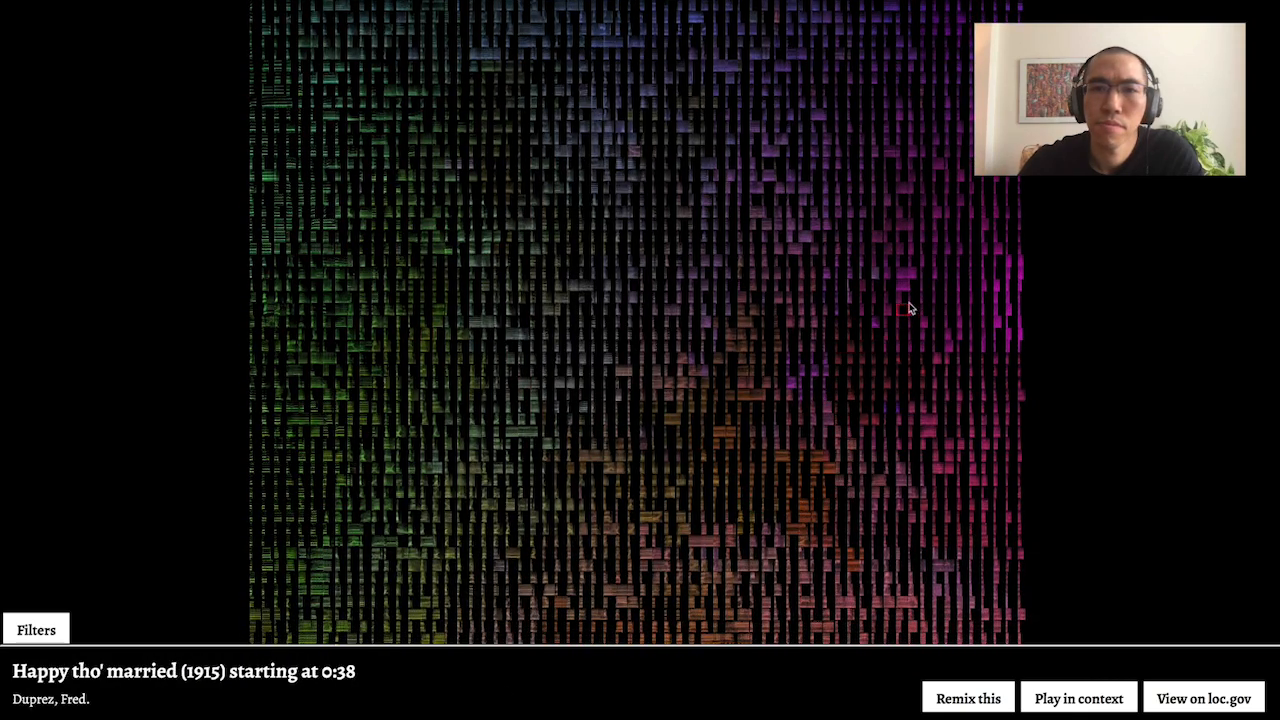
{"action": "mouse_move", "coordinate": [675, 128]}
{"action": "left_mouse_down"}
{"action": "mouse_move", "coordinate": [603, 138]}
{"action": "mouse_move", "coordinate": [584, 226]}
{"action": "left_mouse_up"}
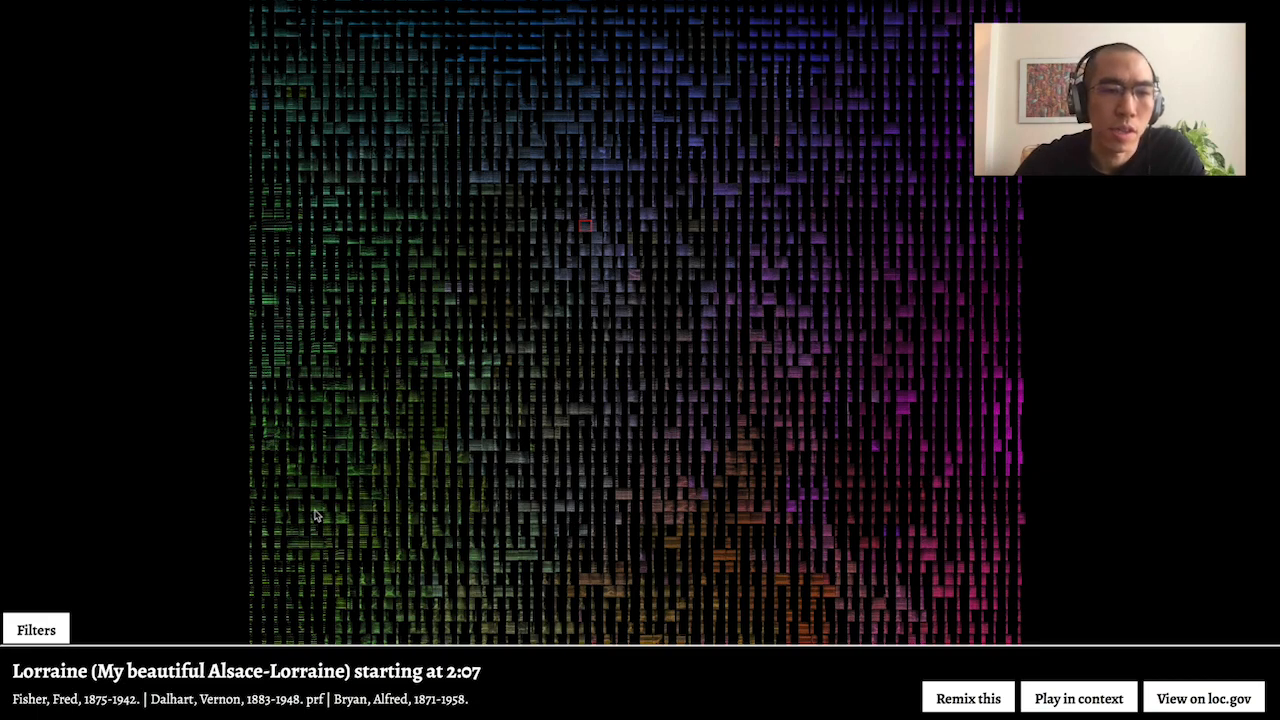
{"action": "scroll", "coordinate": [330, 505], "scroll_direction": "down", "scroll_amount": 3}
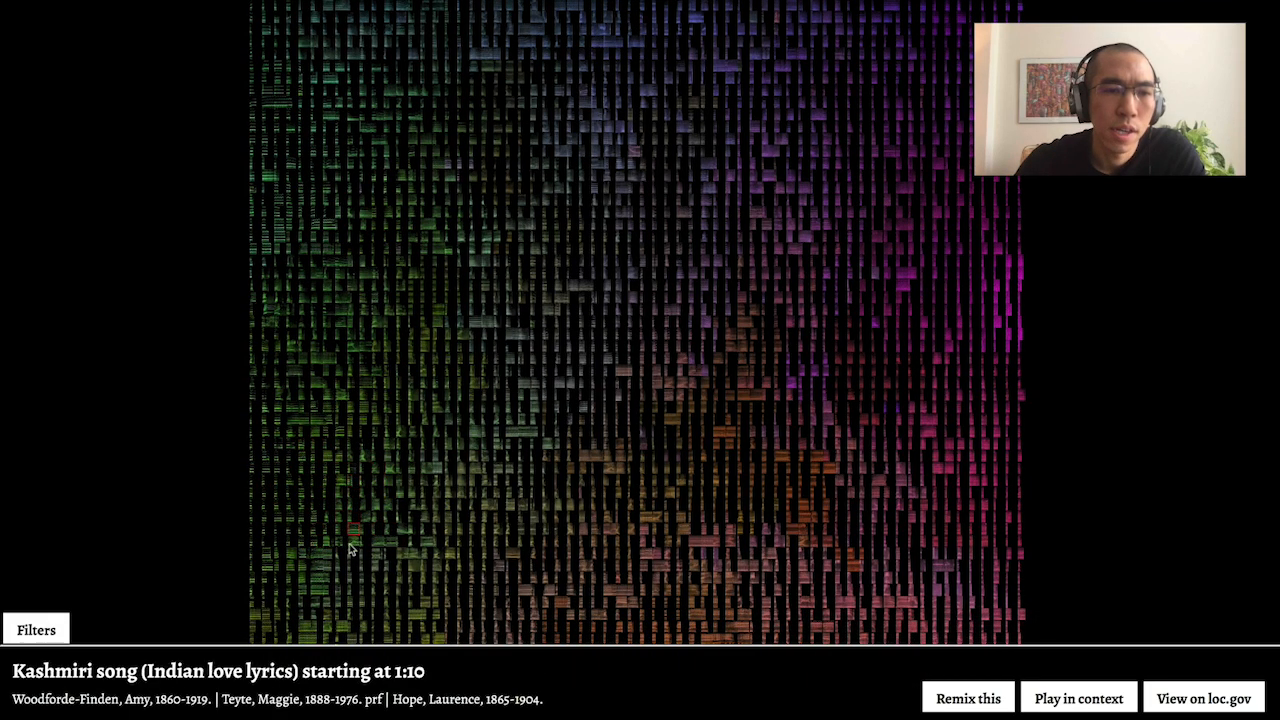
{"action": "left_click", "coordinate": [317, 481]}
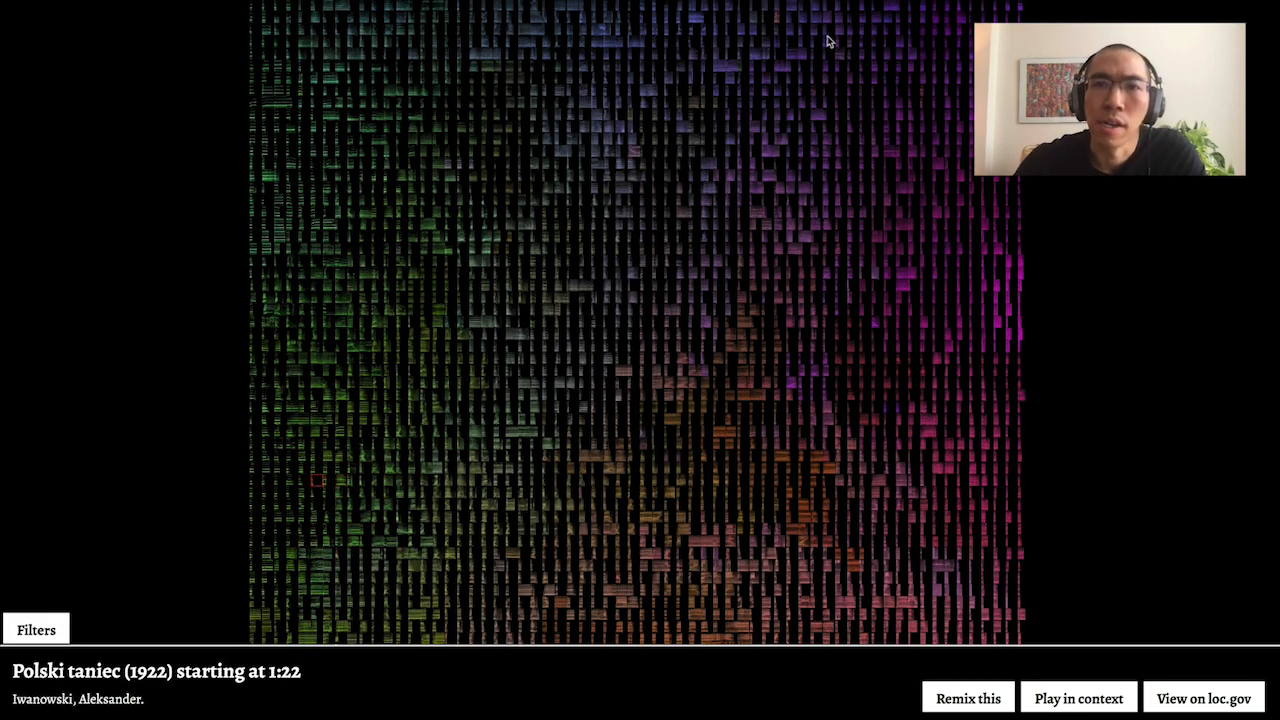
{"action": "scroll", "coordinate": [826, 37], "scroll_direction": "up", "scroll_amount": 3}
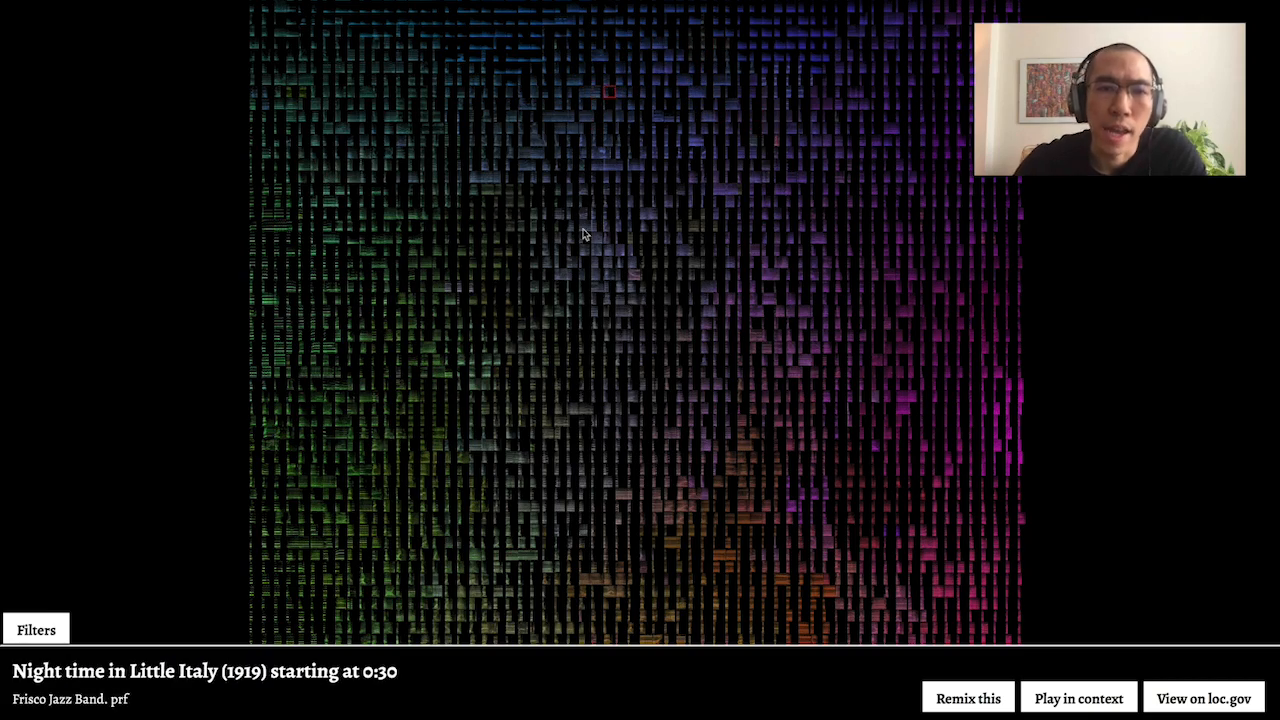
Pick the "Santa Claus hides in your phonograph" sound starting at 2:23, play it in context, and stop it
{"action": "scroll", "coordinate": [586, 306], "scroll_direction": "up", "scroll_amount": 5}
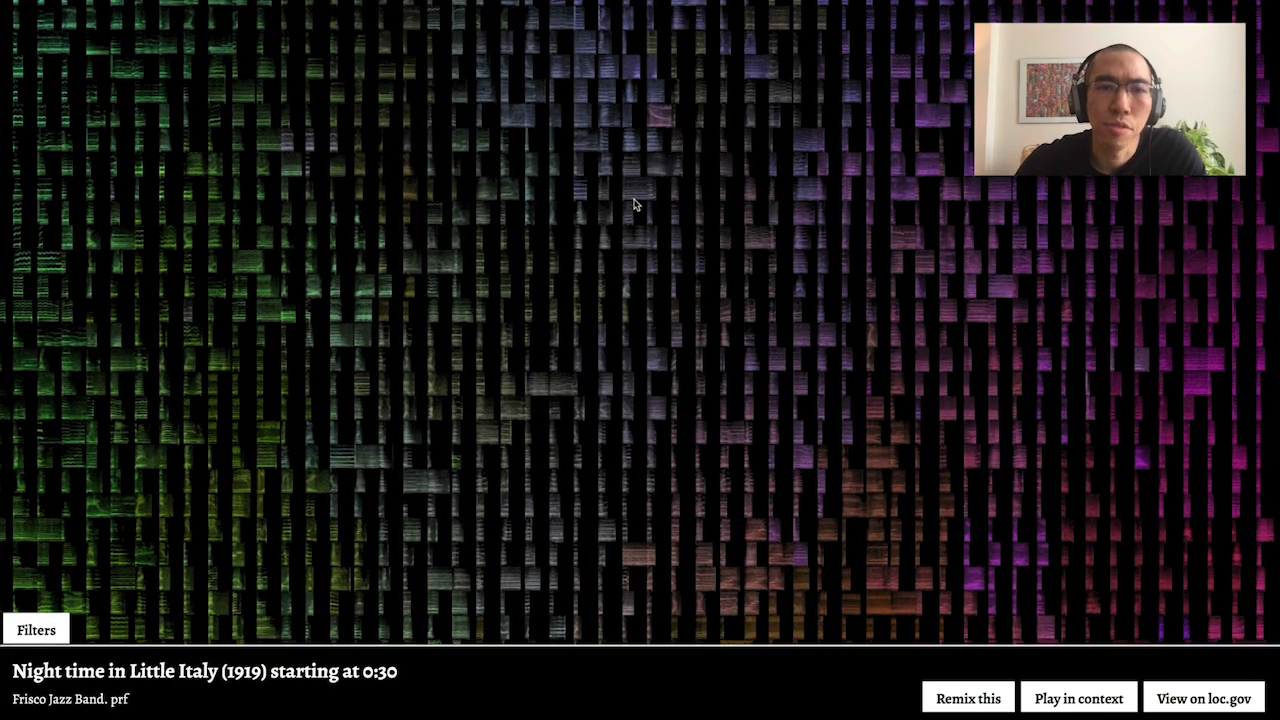
{"action": "left_click_drag", "start_coordinate": [633, 198], "coordinate": [600, 252]}
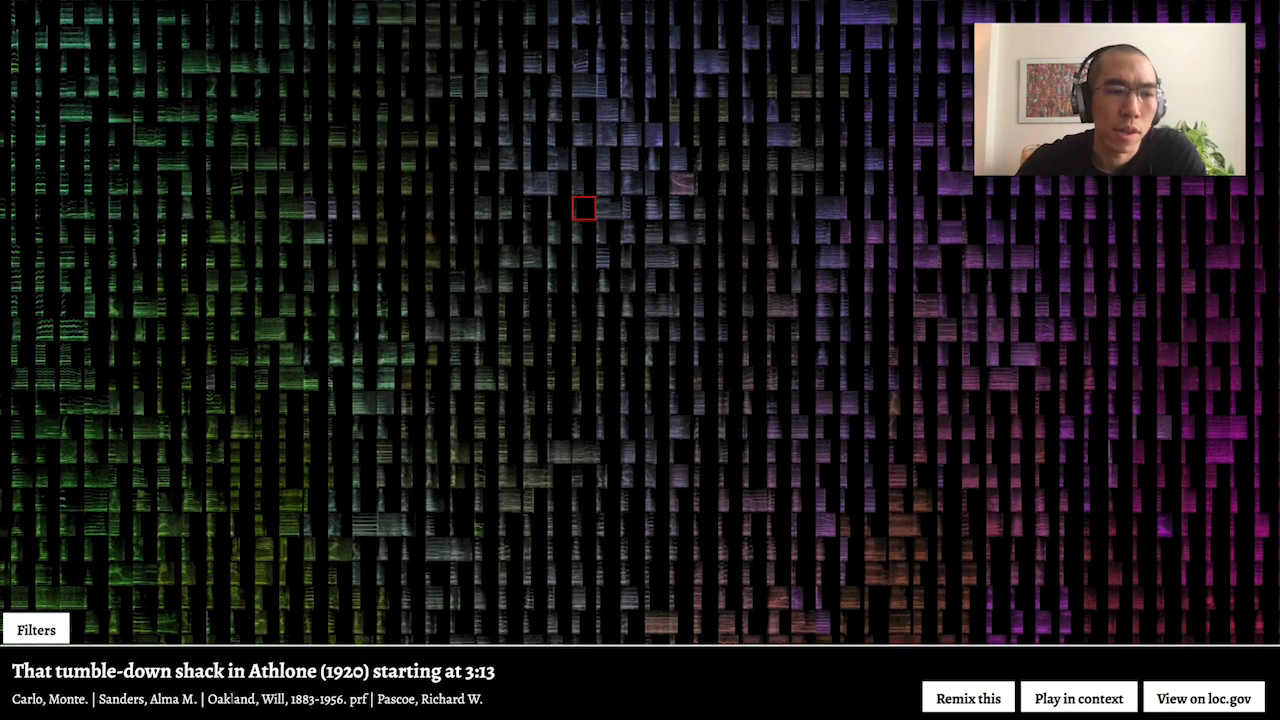
{"action": "left_click_drag", "start_coordinate": [545, 219], "coordinate": [451, 205]}
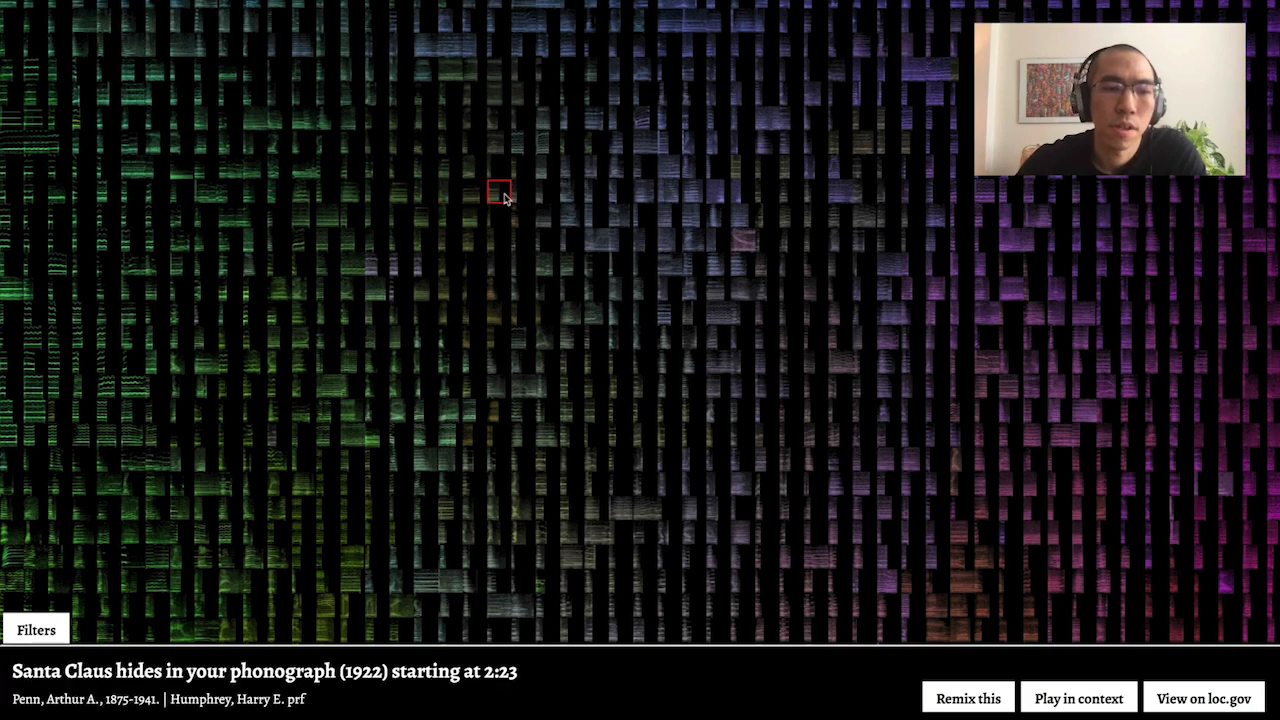
{"action": "left_click", "coordinate": [1048, 692]}
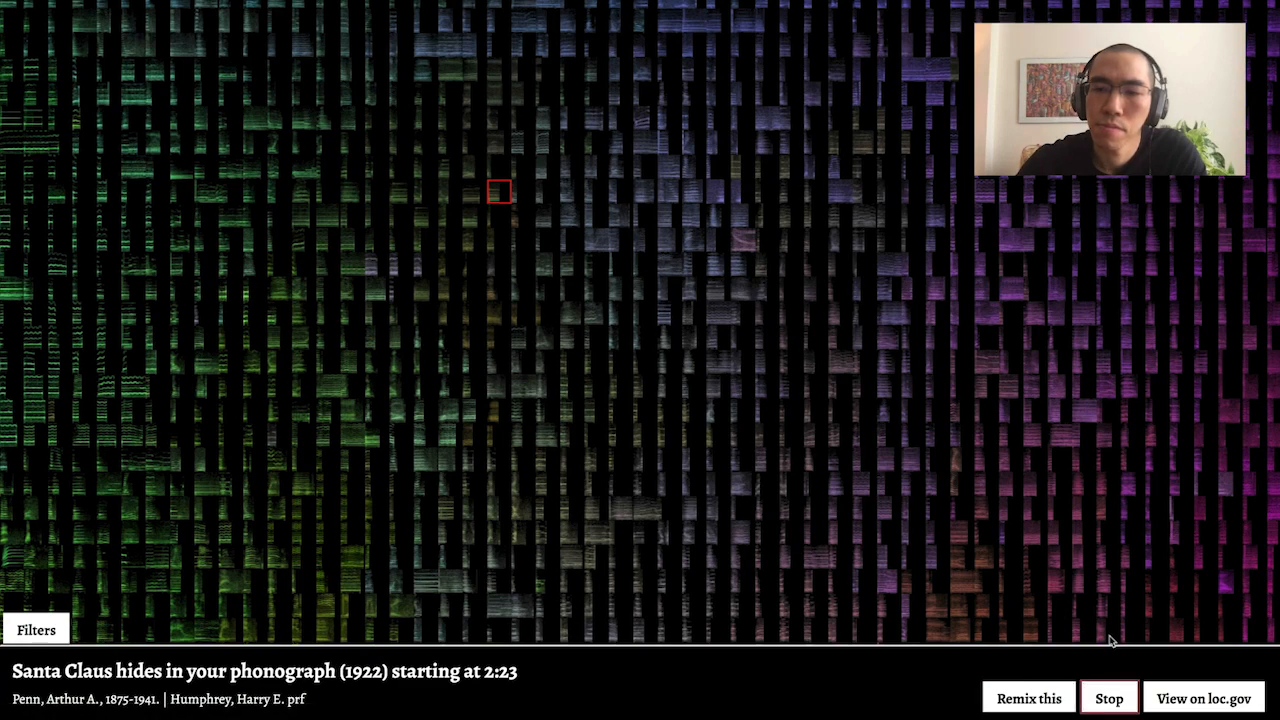
{"action": "left_click", "coordinate": [1108, 698]}
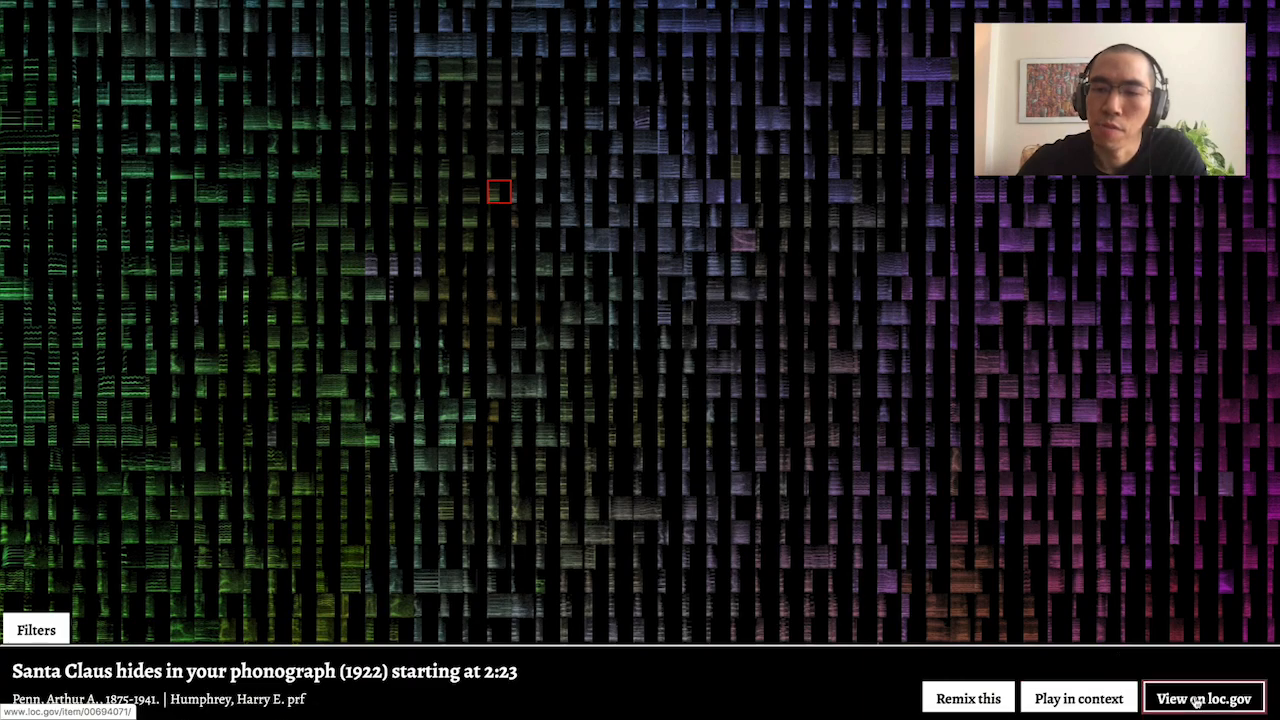
Review the recording's details on its loc.gov item page and return to the sound map
{"action": "left_click", "coordinate": [1196, 700]}
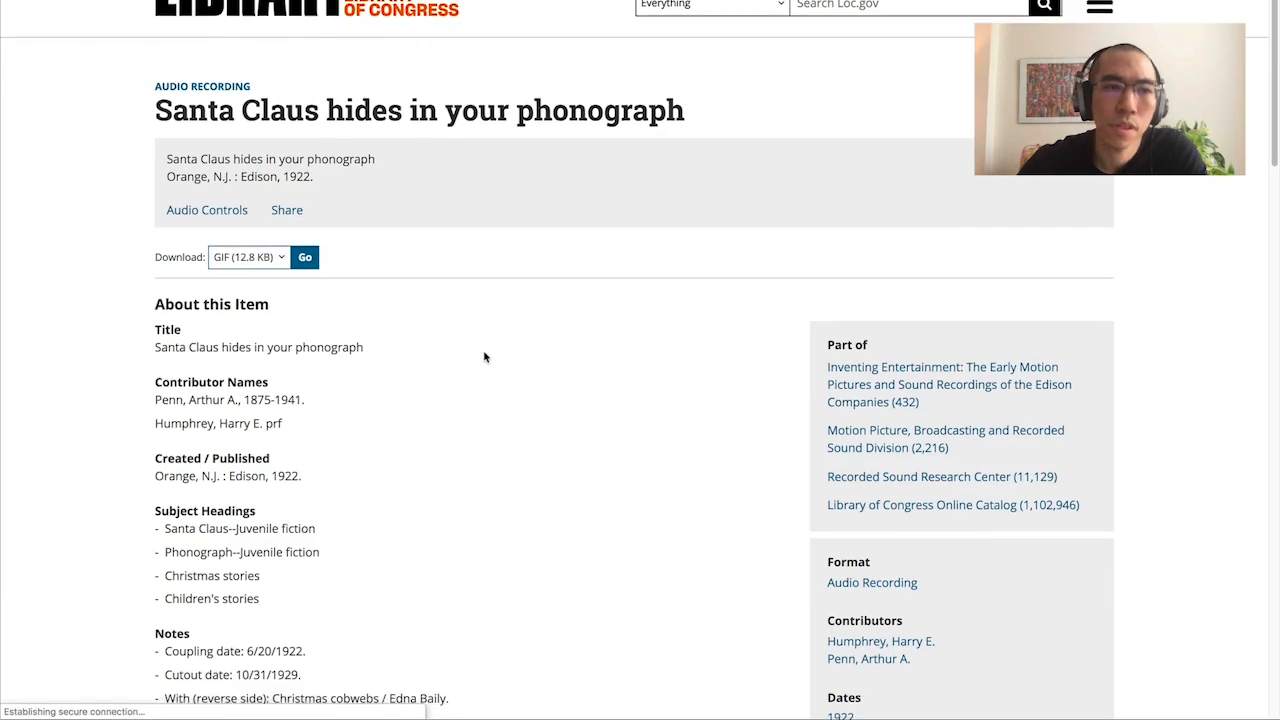
{"action": "scroll", "coordinate": [474, 350], "scroll_direction": "down", "scroll_amount": 5}
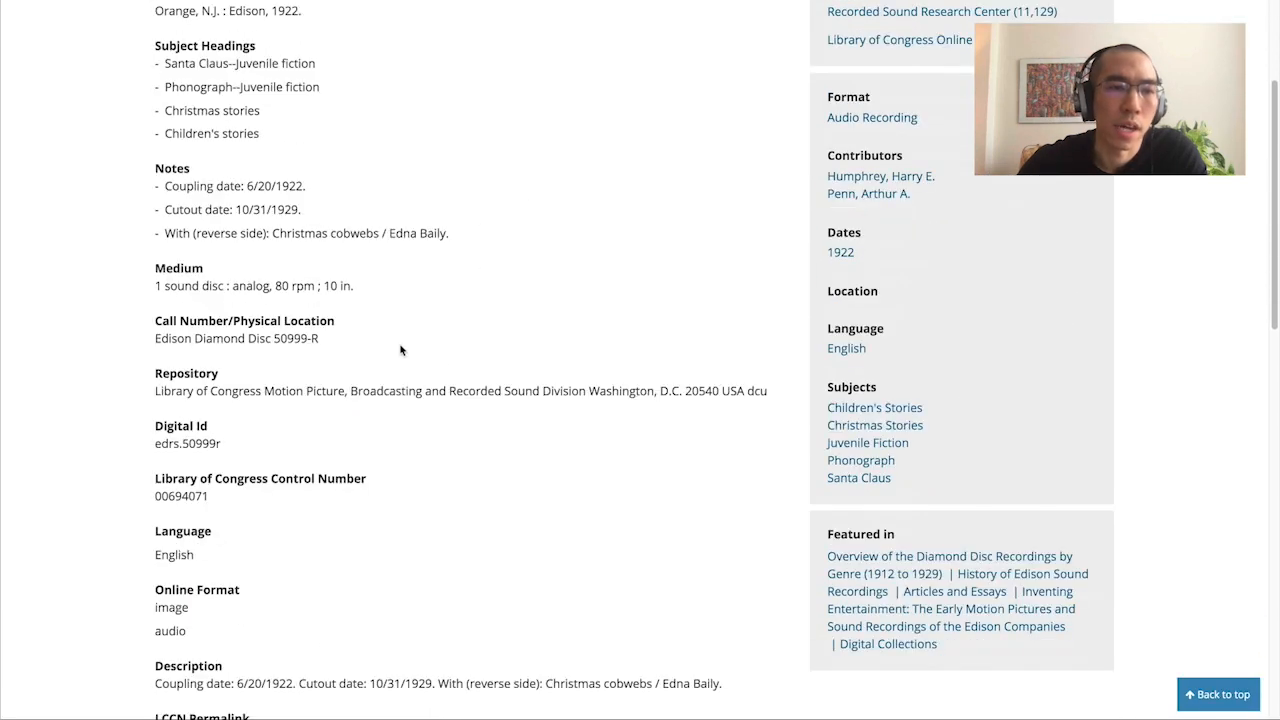
{"action": "scroll", "coordinate": [400, 350], "scroll_direction": "up", "scroll_amount": 5}
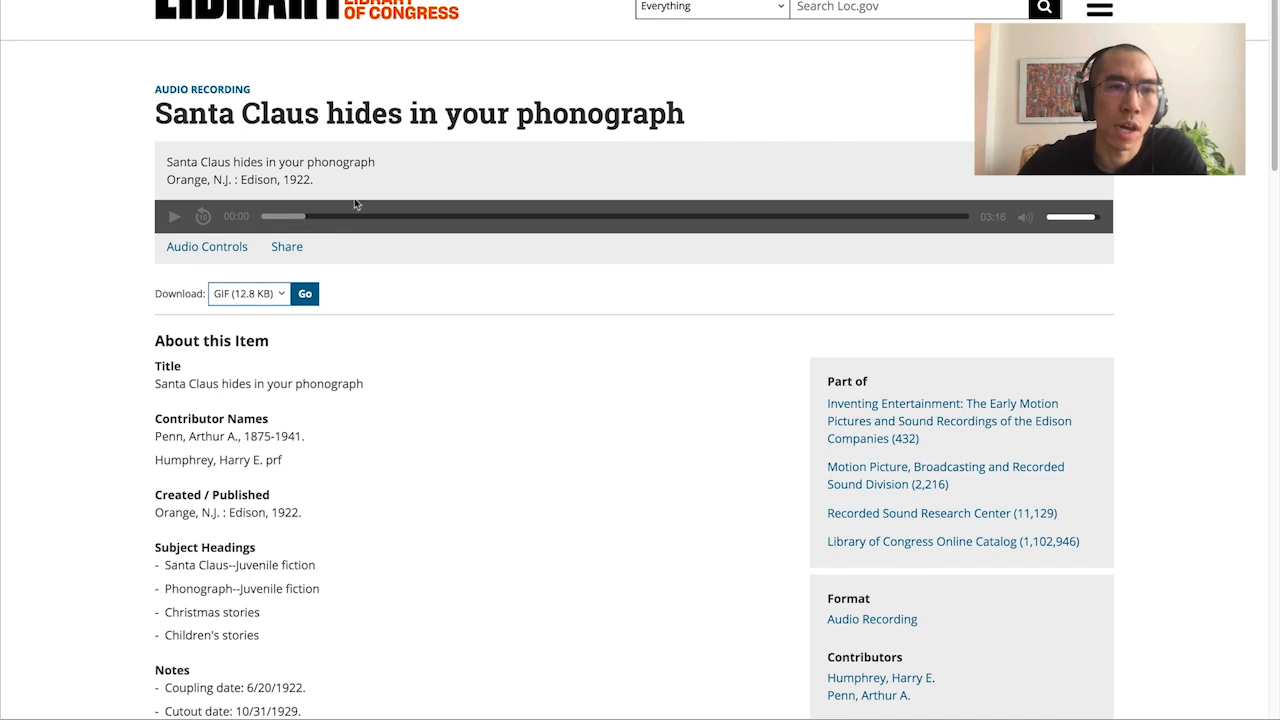
{"action": "scroll", "coordinate": [414, 334], "scroll_direction": "down", "scroll_amount": 7}
{"action": "scroll", "coordinate": [480, 349], "scroll_direction": "up", "scroll_amount": 1}
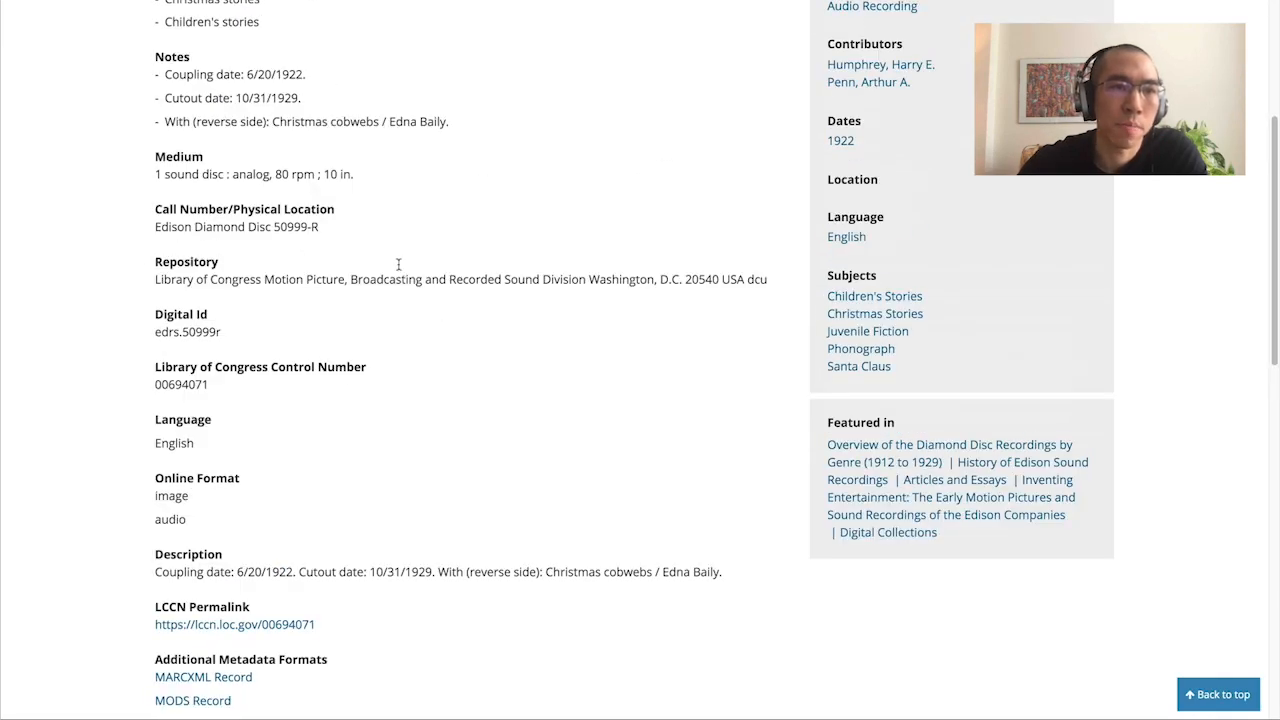
{"action": "key", "text": "super+w"}
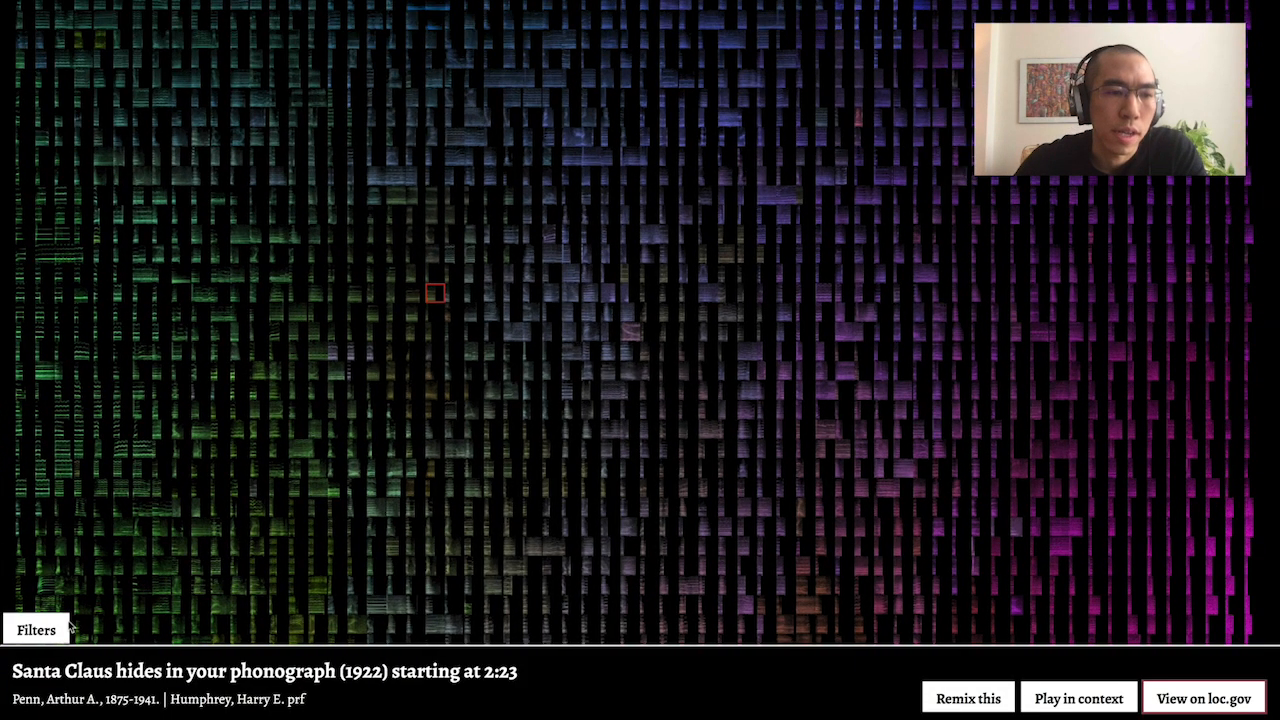
Filter the sounds by the subject "humor" and clear the filter
{"action": "left_click", "coordinate": [68, 625]}
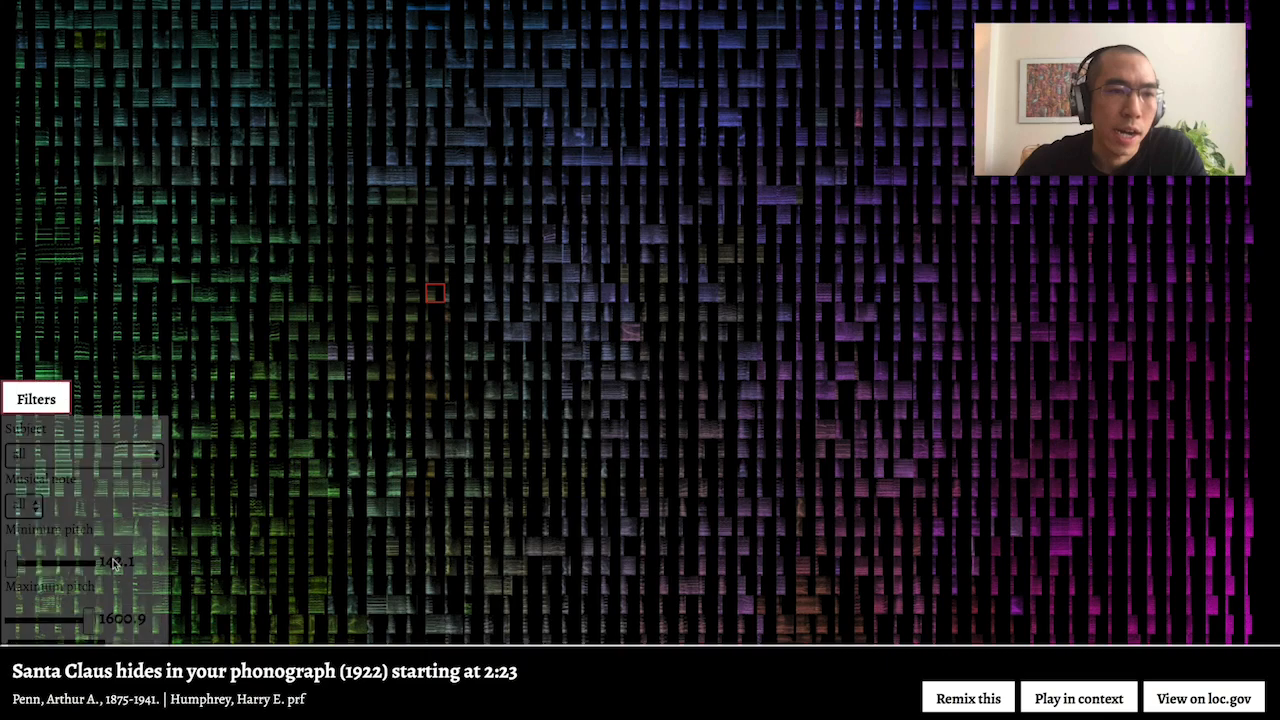
{"action": "left_click", "coordinate": [95, 424]}
{"action": "scroll", "coordinate": [100, 500], "scroll_direction": "down", "scroll_amount": 20}
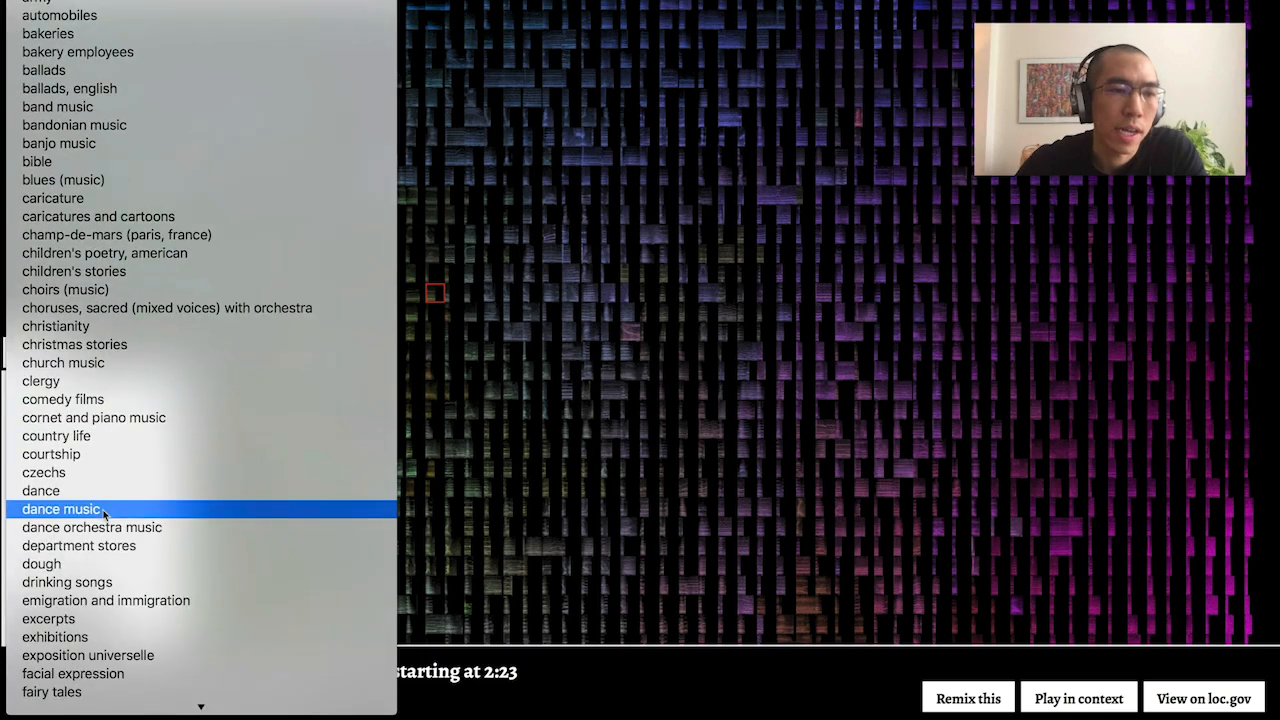
{"action": "left_click", "coordinate": [80, 556]}
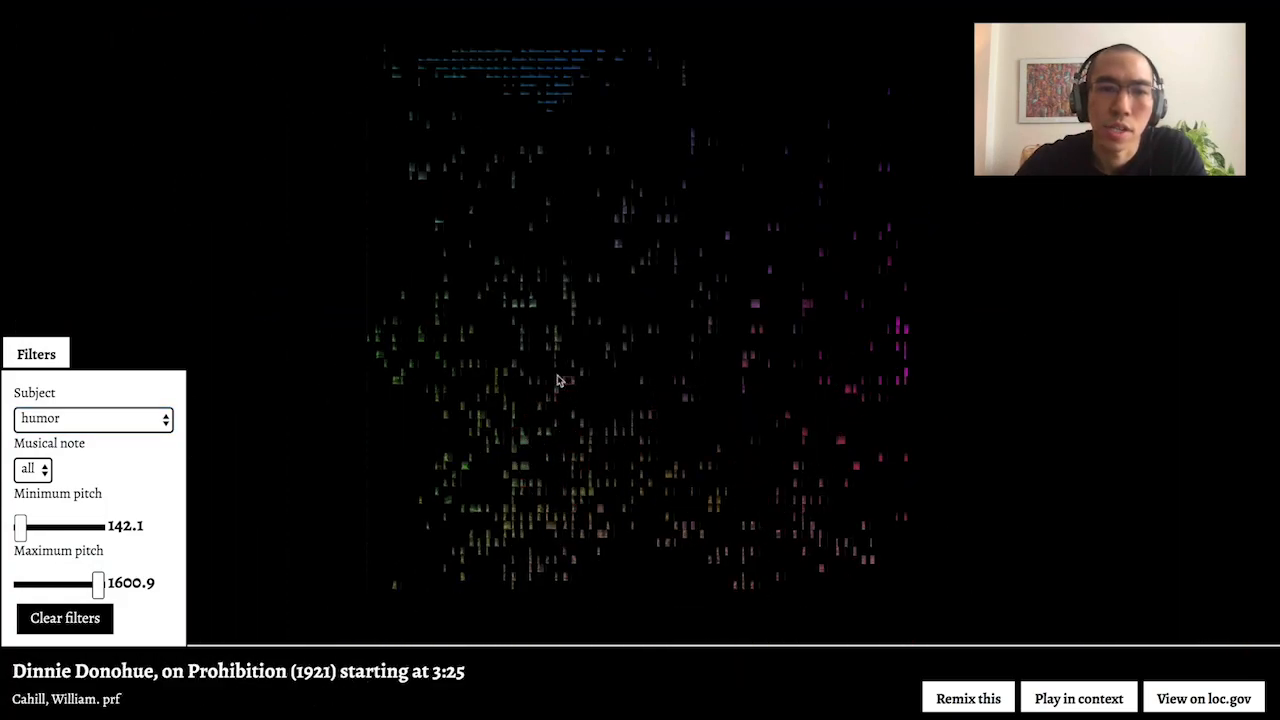
{"action": "left_click", "coordinate": [65, 618]}
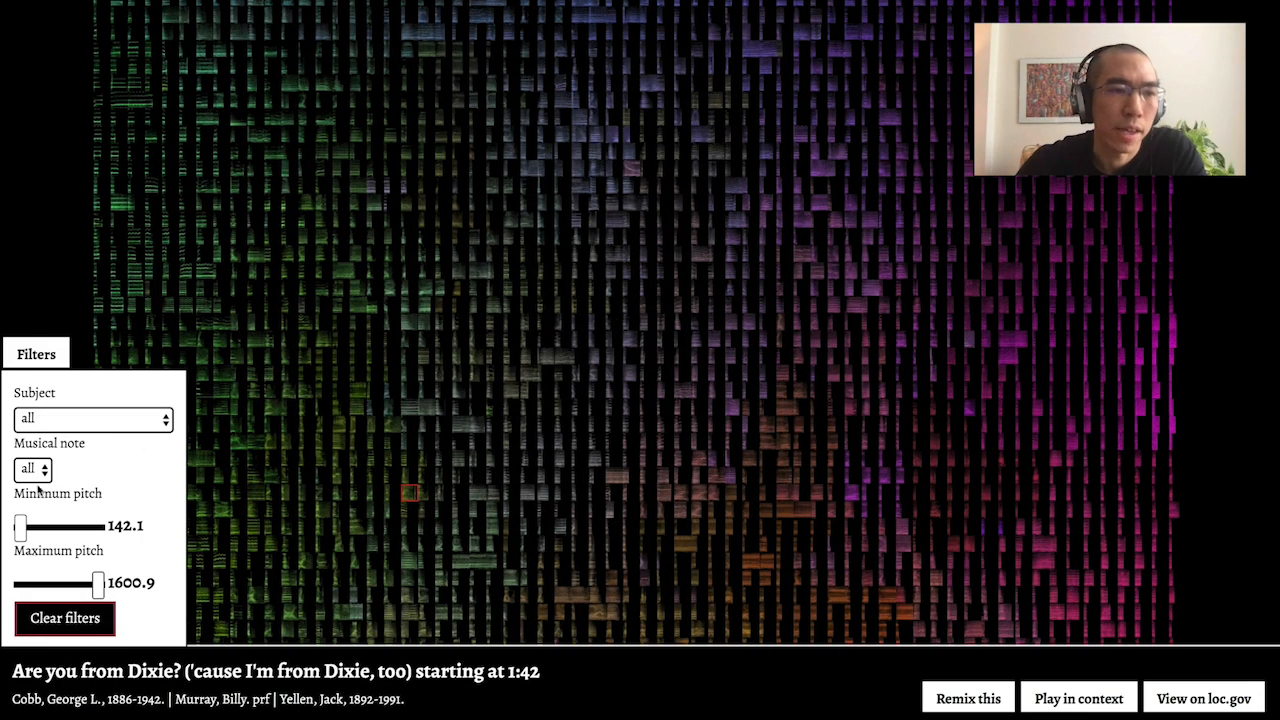
Try filtering the sounds by the musical note C and reset the filters
{"action": "left_click", "coordinate": [32, 470]}
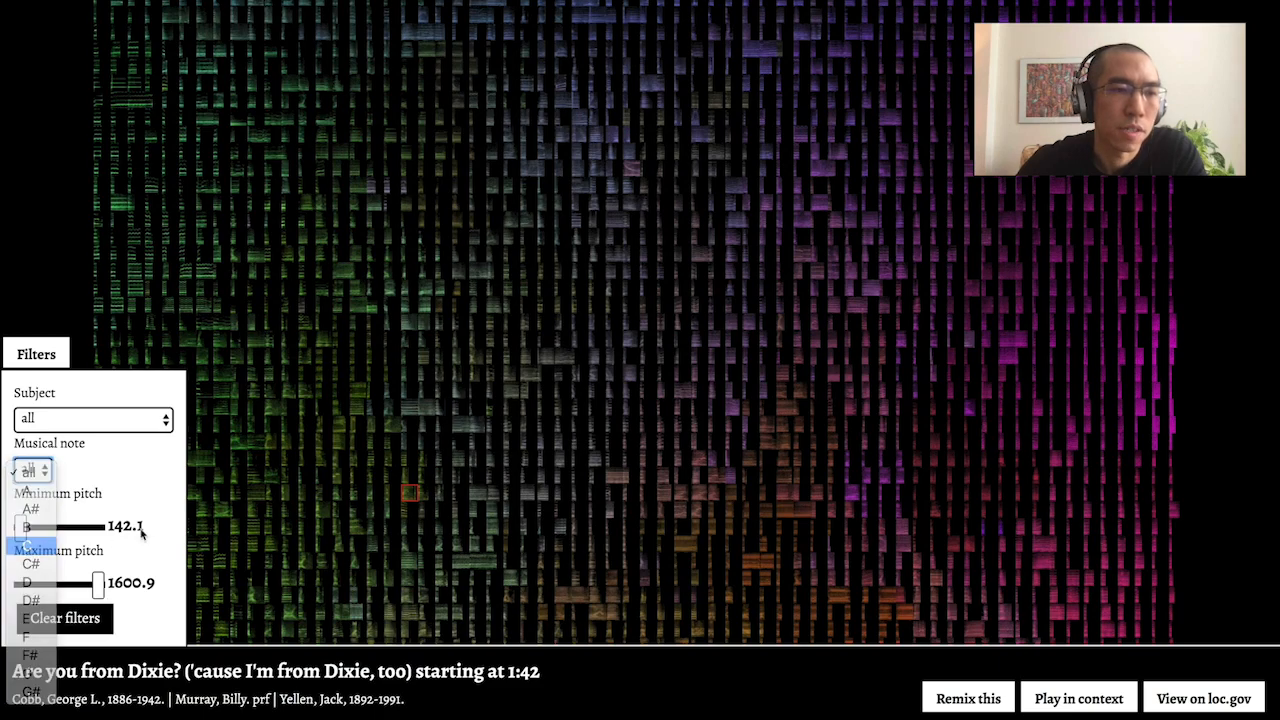
{"action": "left_click", "coordinate": [29, 546]}
{"action": "left_click", "coordinate": [56, 614]}
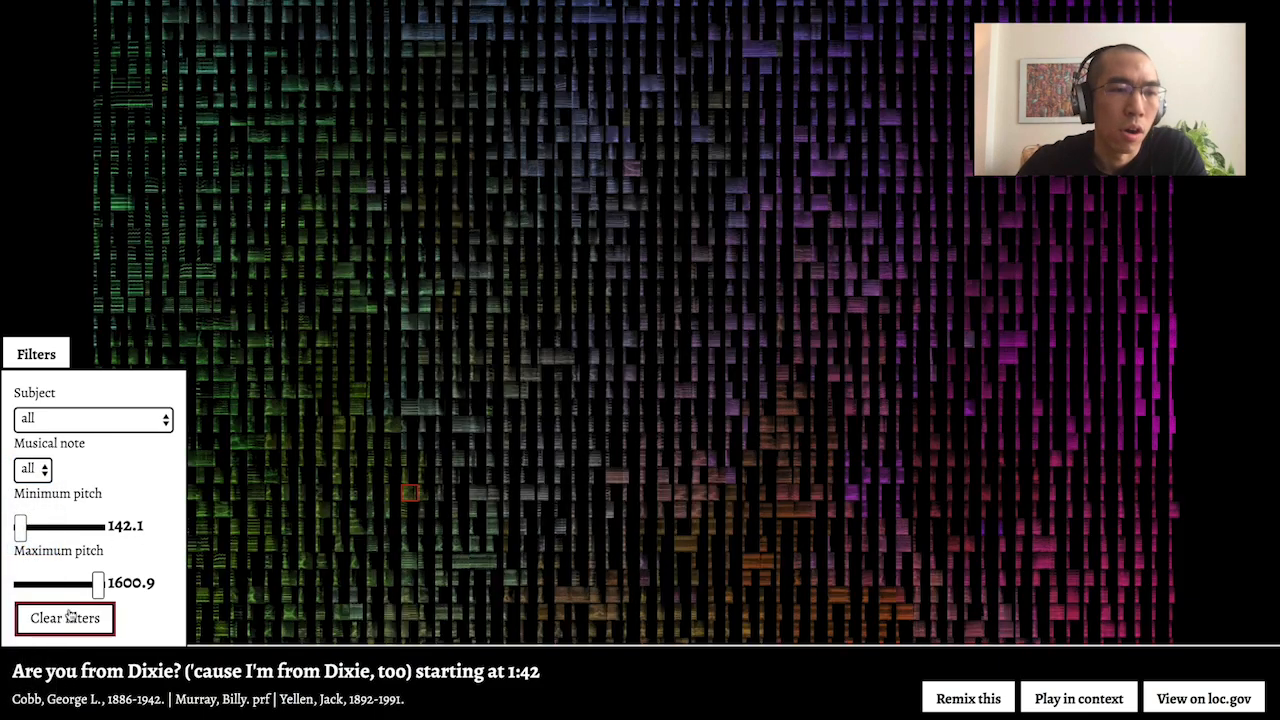
Limit the maximum pitch to 363.3, then clear the filters and collapse the filter options
{"action": "left_click_drag", "start_coordinate": [97, 586], "coordinate": [32, 588]}
{"action": "scroll", "coordinate": [810, 150], "scroll_direction": "up", "scroll_amount": 3}
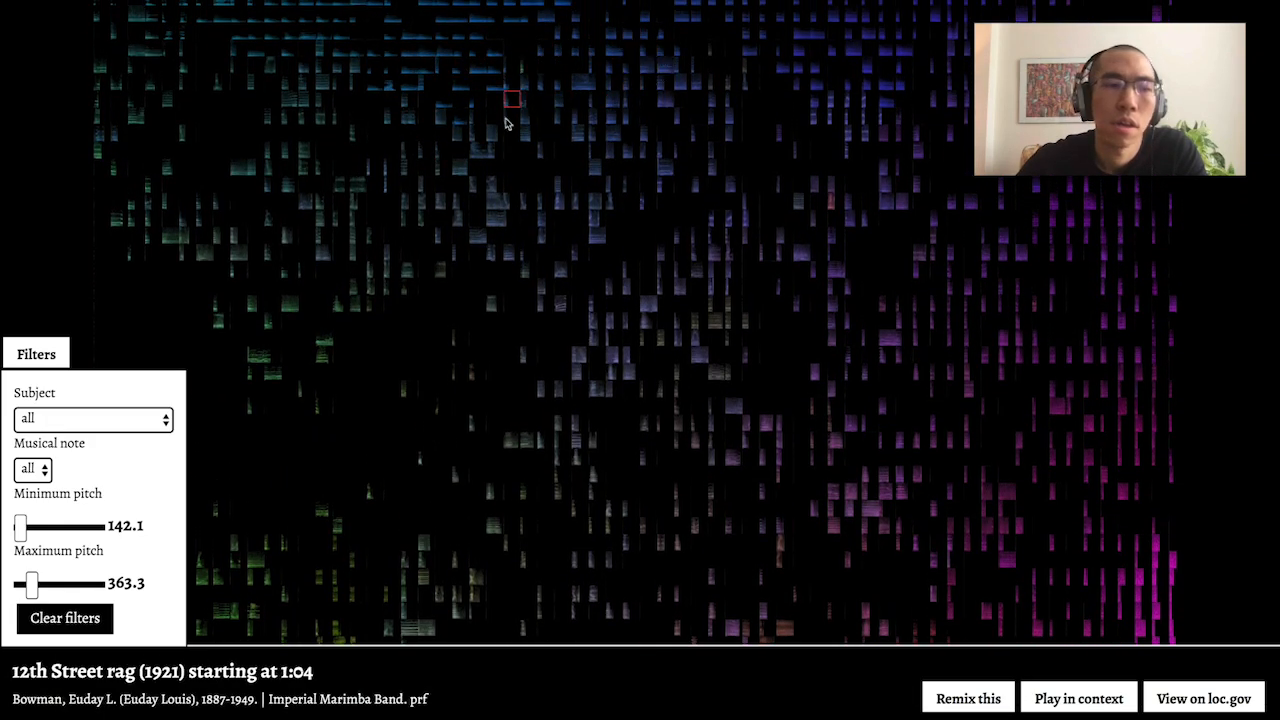
{"action": "left_click", "coordinate": [85, 625]}
{"action": "left_click", "coordinate": [36, 354]}
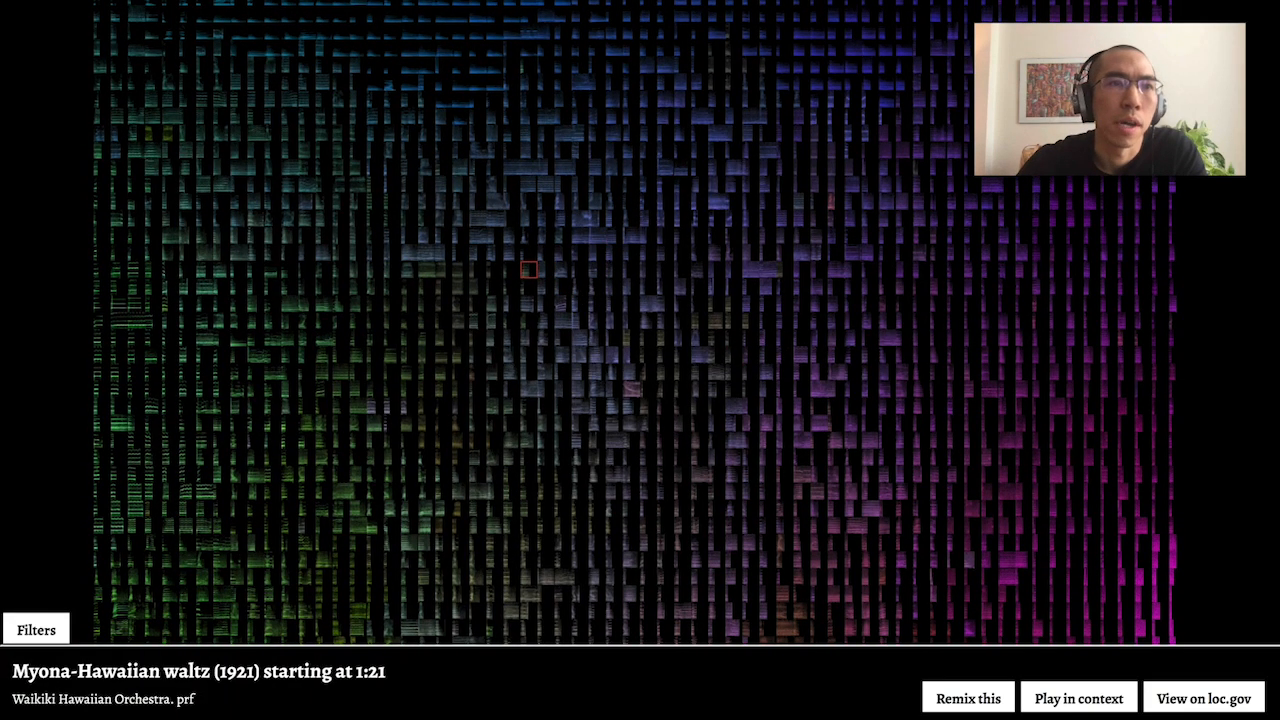
Switch to the Free Music Archive collection and sample its sound map
{"action": "mouse_move", "coordinate": [115, 2]}
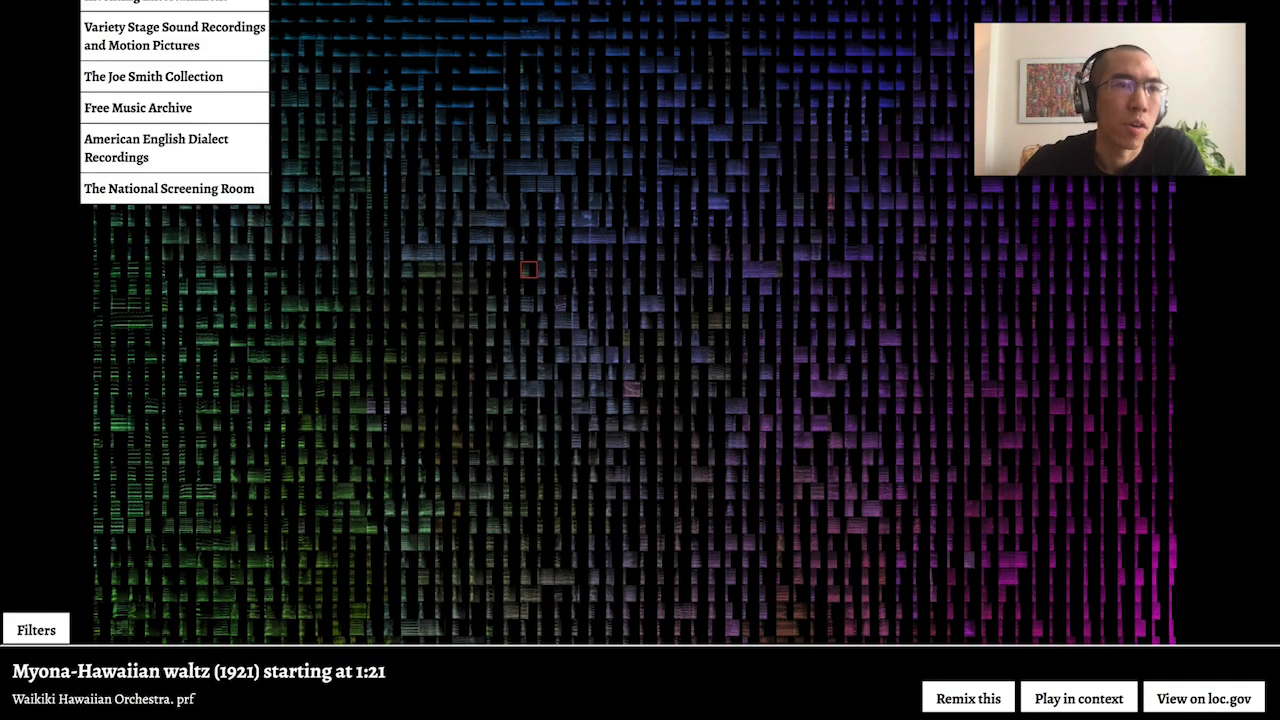
{"action": "left_click", "coordinate": [163, 108]}
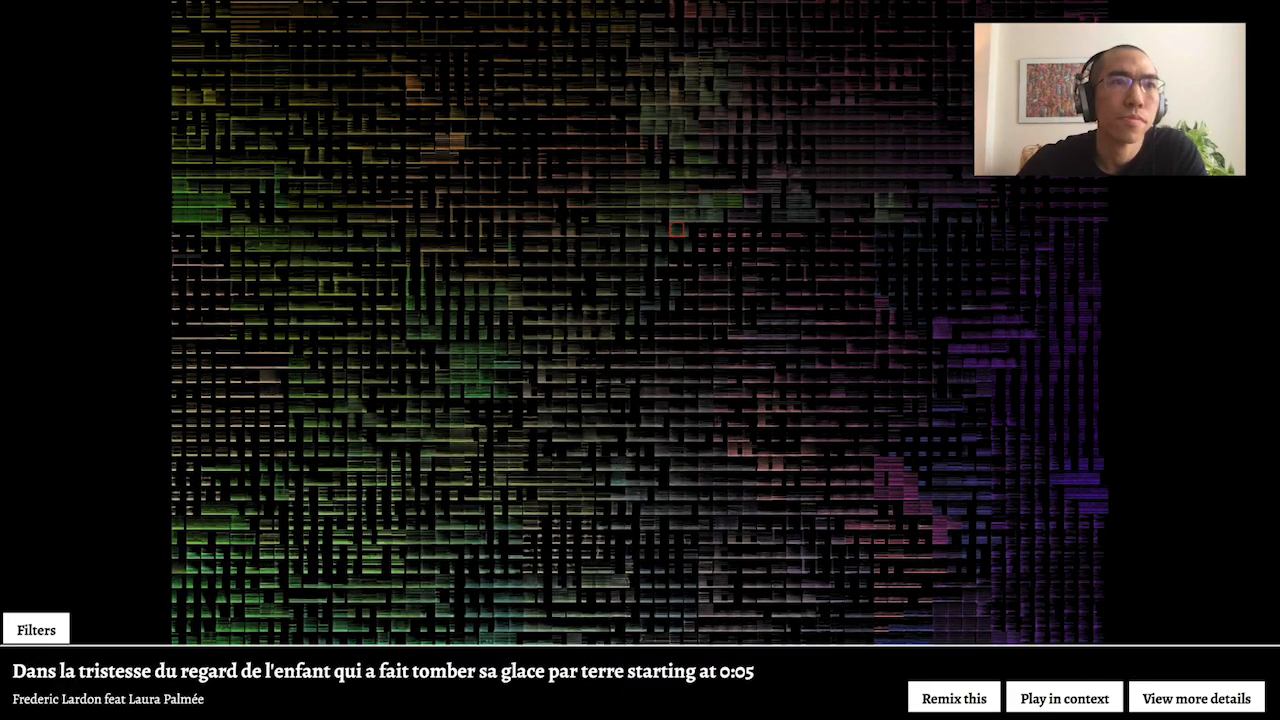
Return to the Inventing Entertainment collection and remix "I've been floating down the old green river" from 0:04
{"action": "mouse_move", "coordinate": [120, 2]}
{"action": "left_click", "coordinate": [173, 2]}
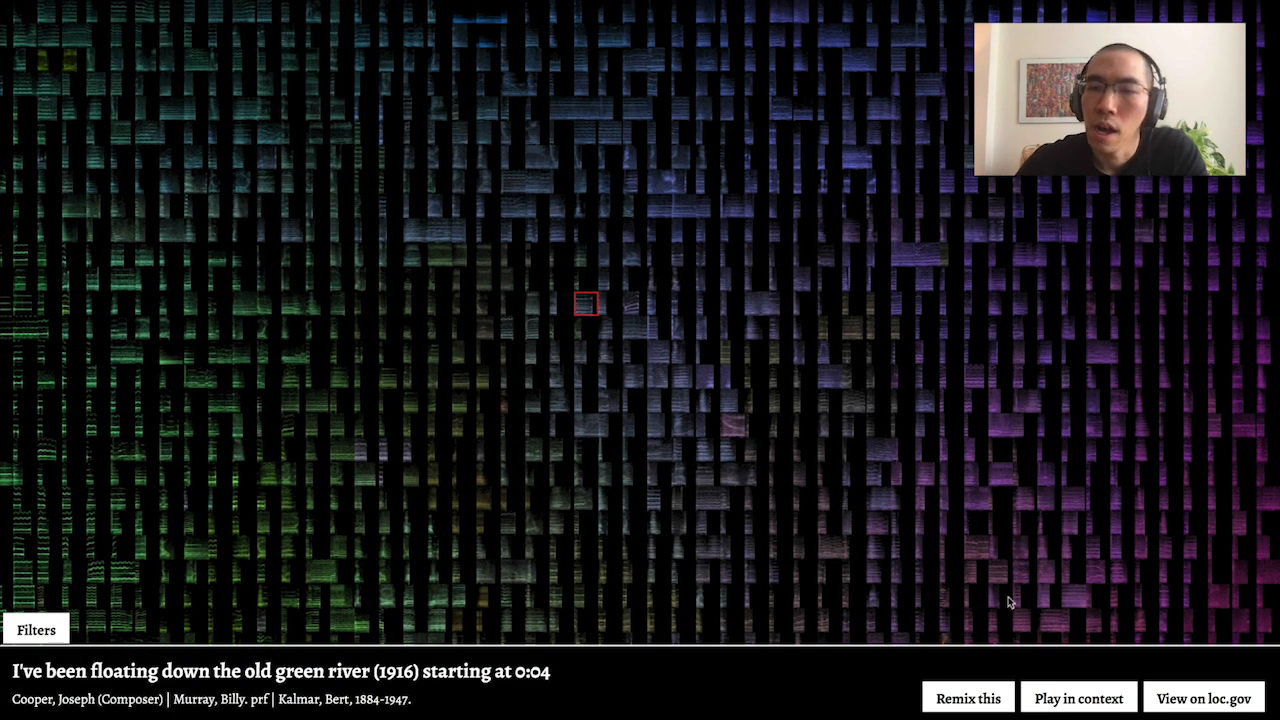
{"action": "left_click", "coordinate": [968, 698]}
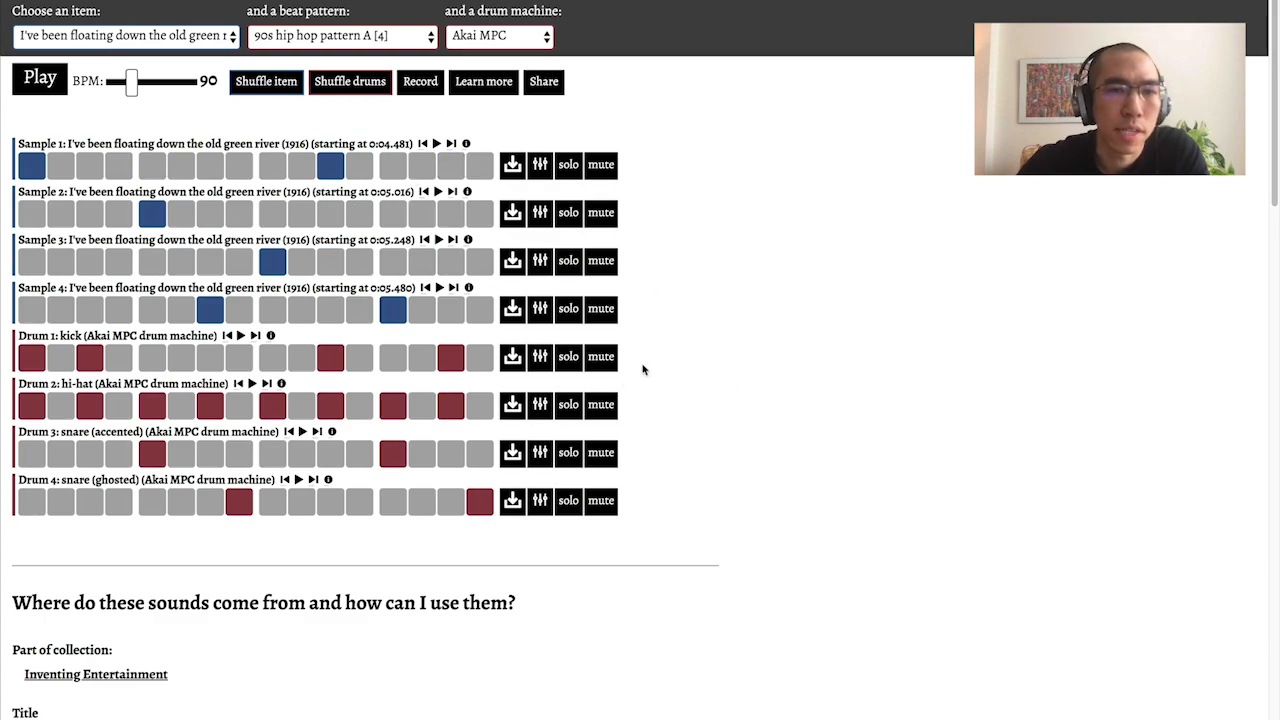
Mute all four drum tracks: kick, hi-hat, accented snare, and ghosted snare
{"action": "left_click", "coordinate": [601, 357]}
{"action": "left_click", "coordinate": [601, 404]}
{"action": "left_click", "coordinate": [601, 452]}
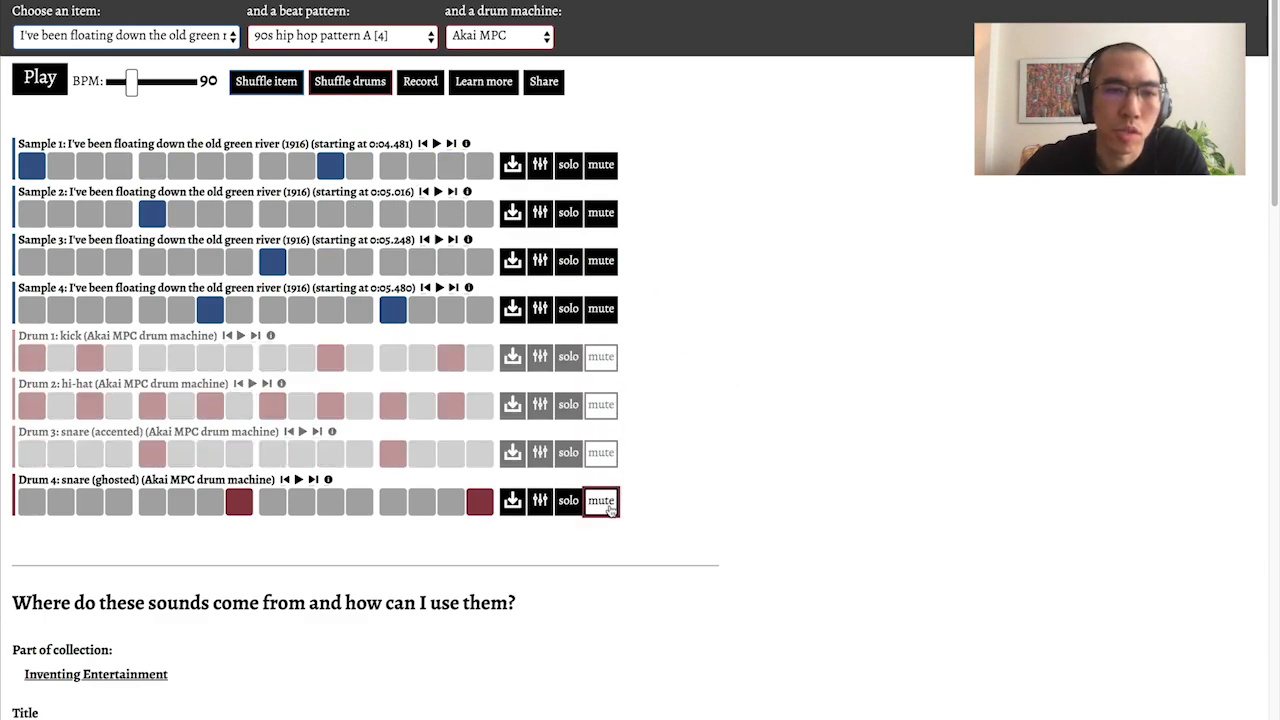
{"action": "left_click", "coordinate": [601, 500]}
Play the sample-only loop and set its tempo to 109 BPM
{"action": "left_click", "coordinate": [40, 78]}
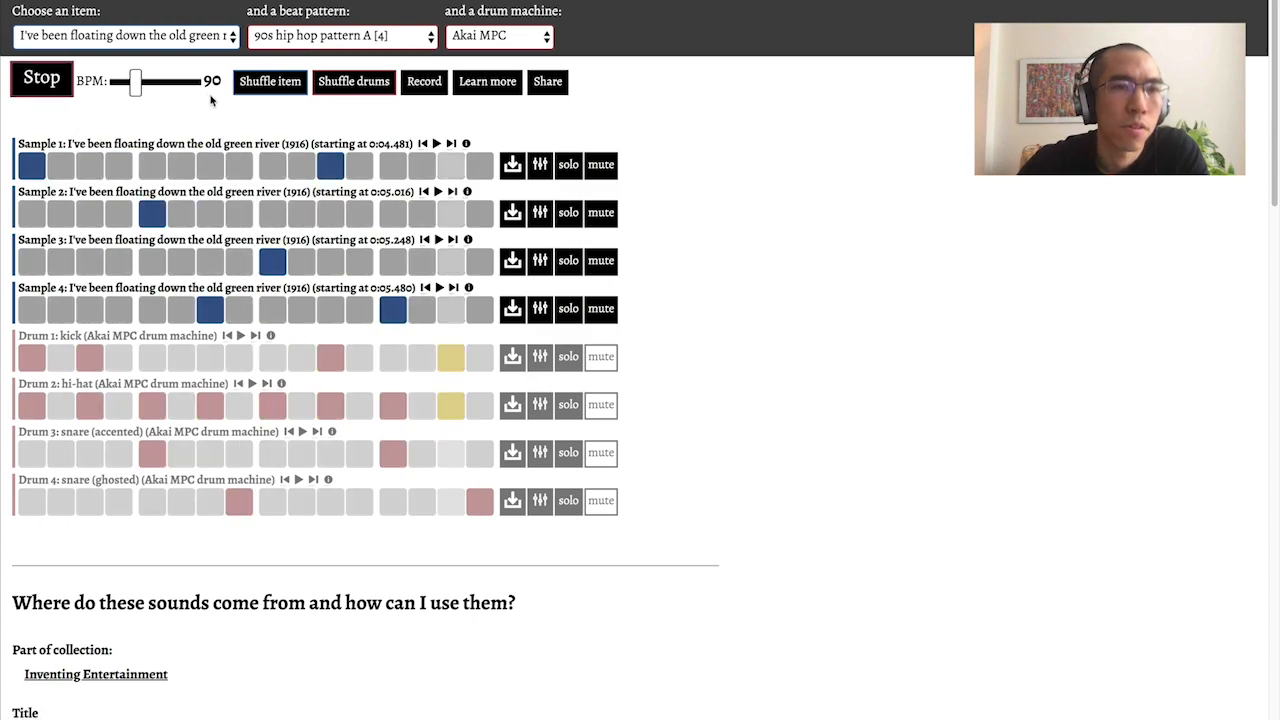
{"action": "left_click_drag", "start_coordinate": [135, 82], "coordinate": [149, 88]}
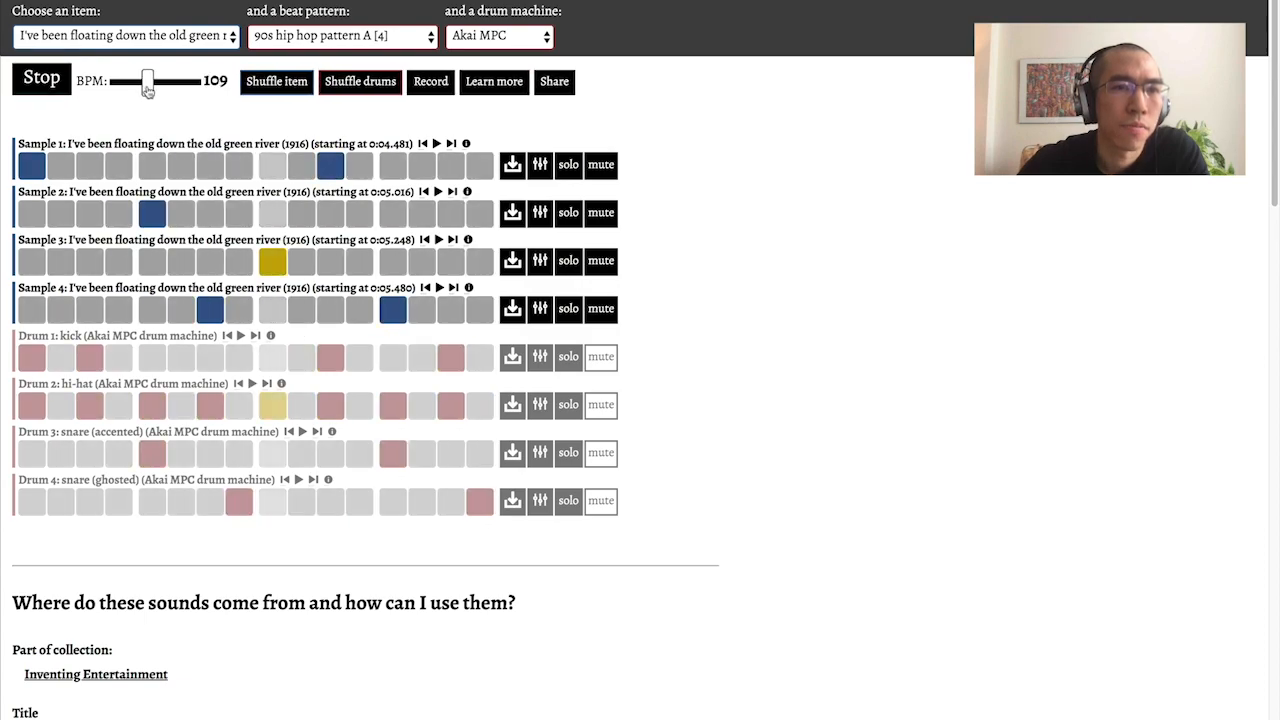
Unmute all four drum tracks: kick, accented snare, ghosted snare, and hi-hat
{"action": "left_click", "coordinate": [600, 356]}
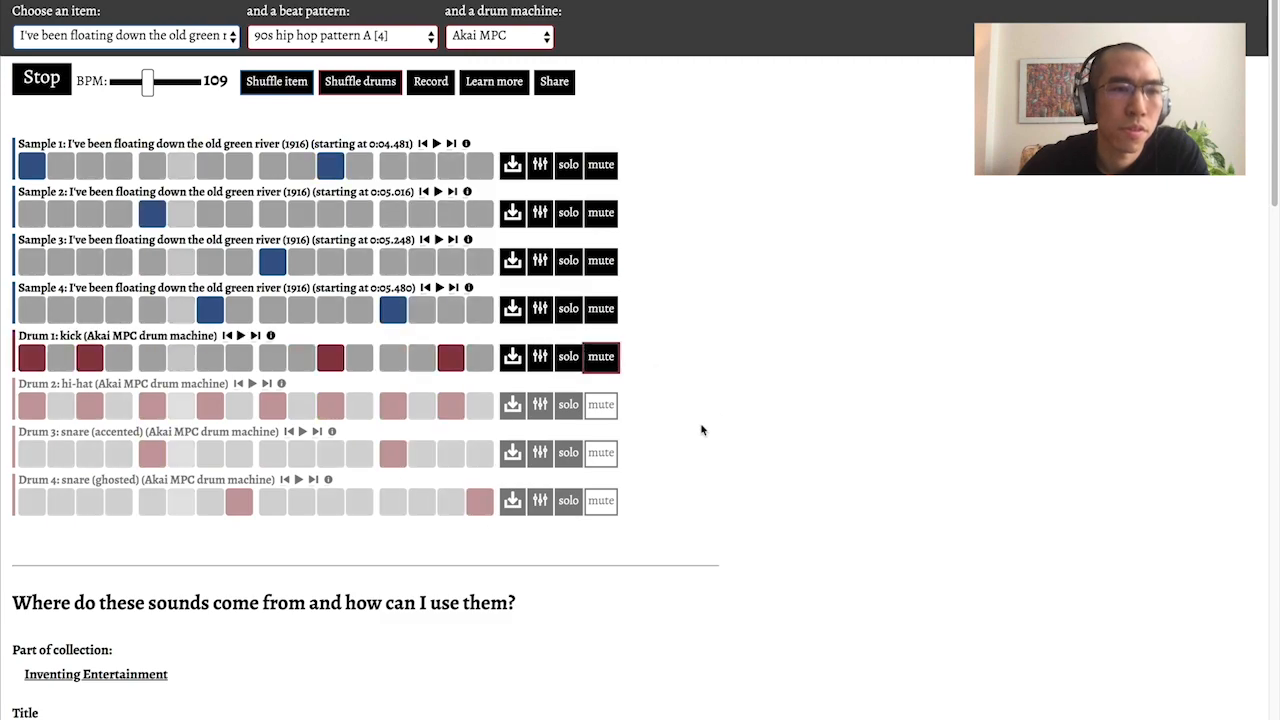
{"action": "left_click", "coordinate": [602, 453]}
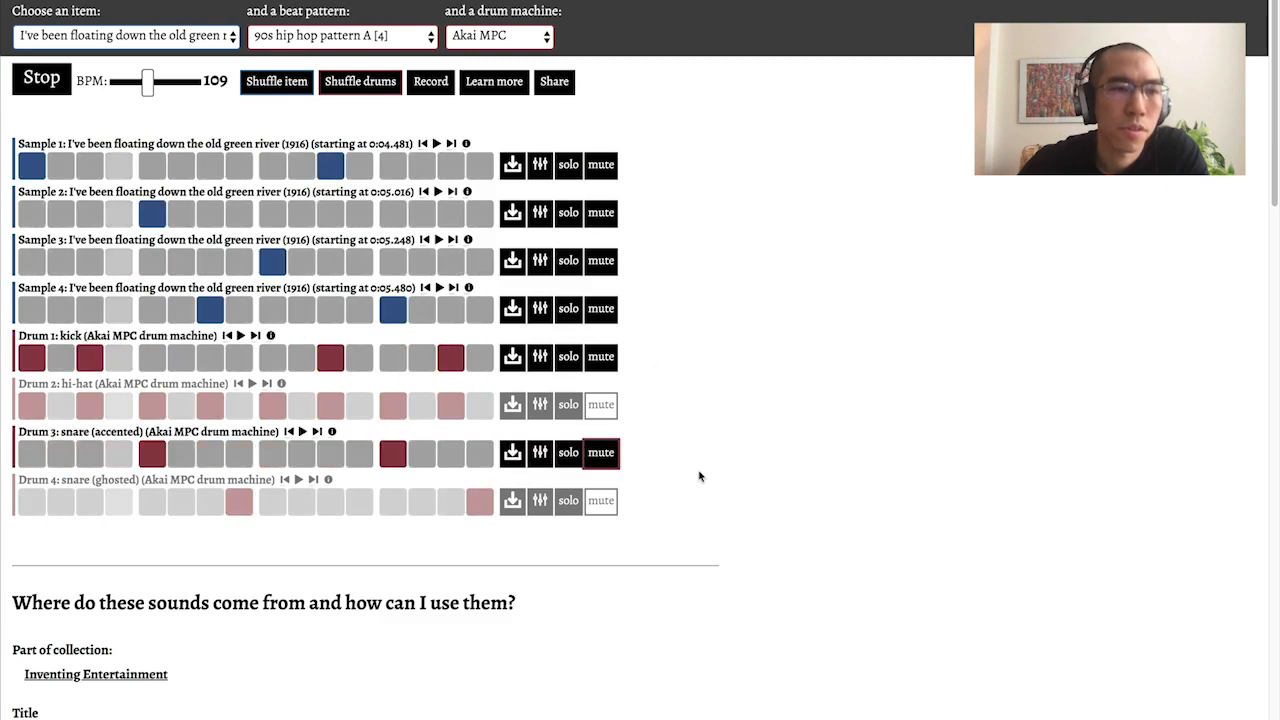
{"action": "left_click", "coordinate": [604, 506]}
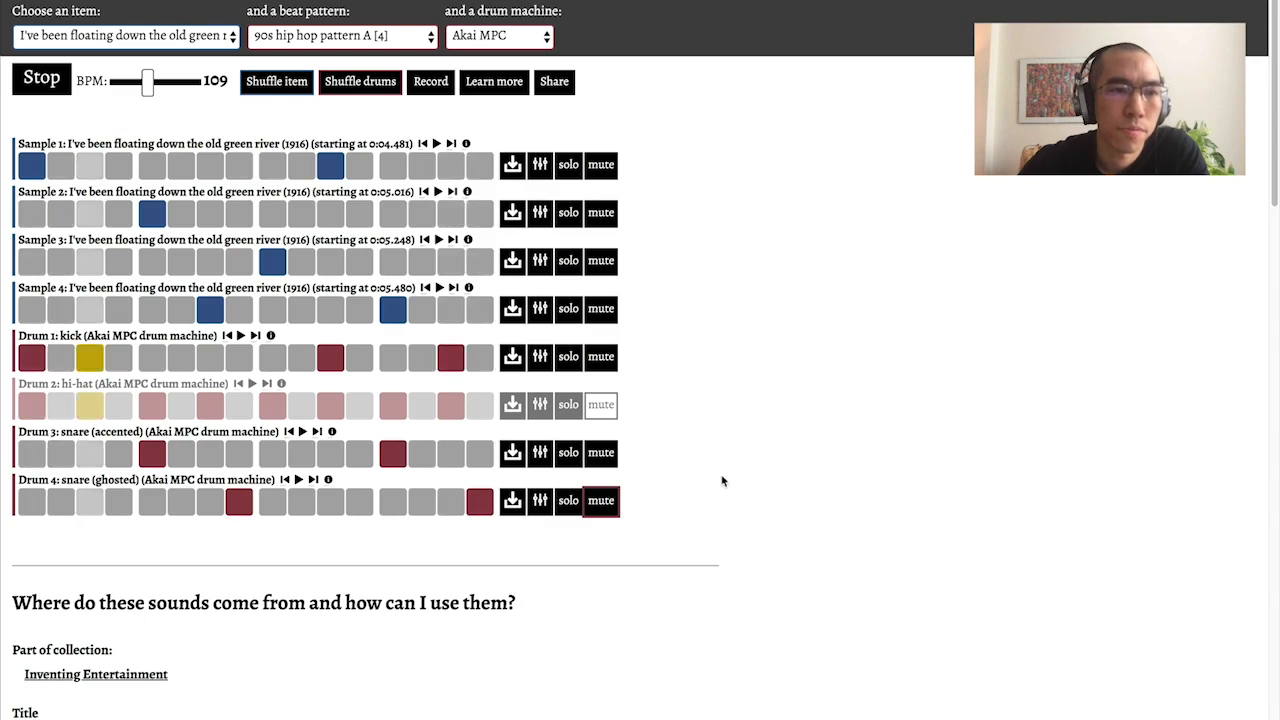
{"action": "left_click", "coordinate": [606, 412]}
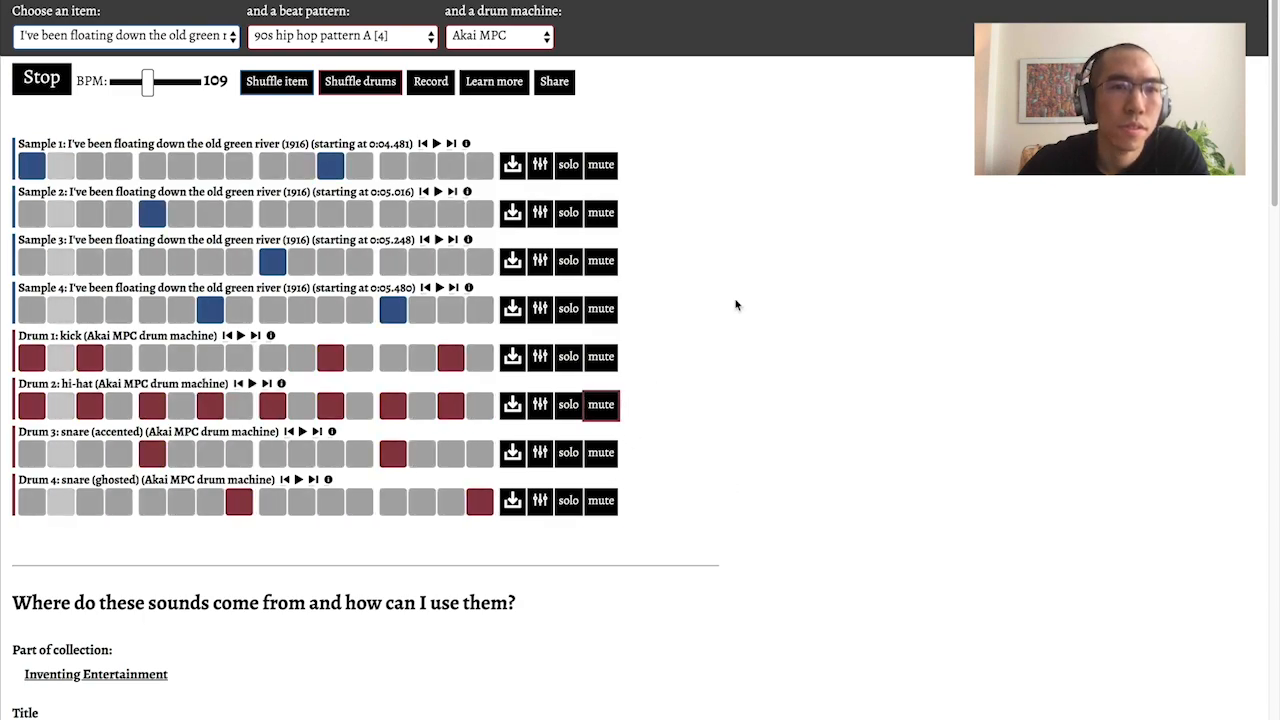
Shuffle the drum pattern and switch the drum machine to E-mu SP-12
{"action": "left_click", "coordinate": [360, 81]}
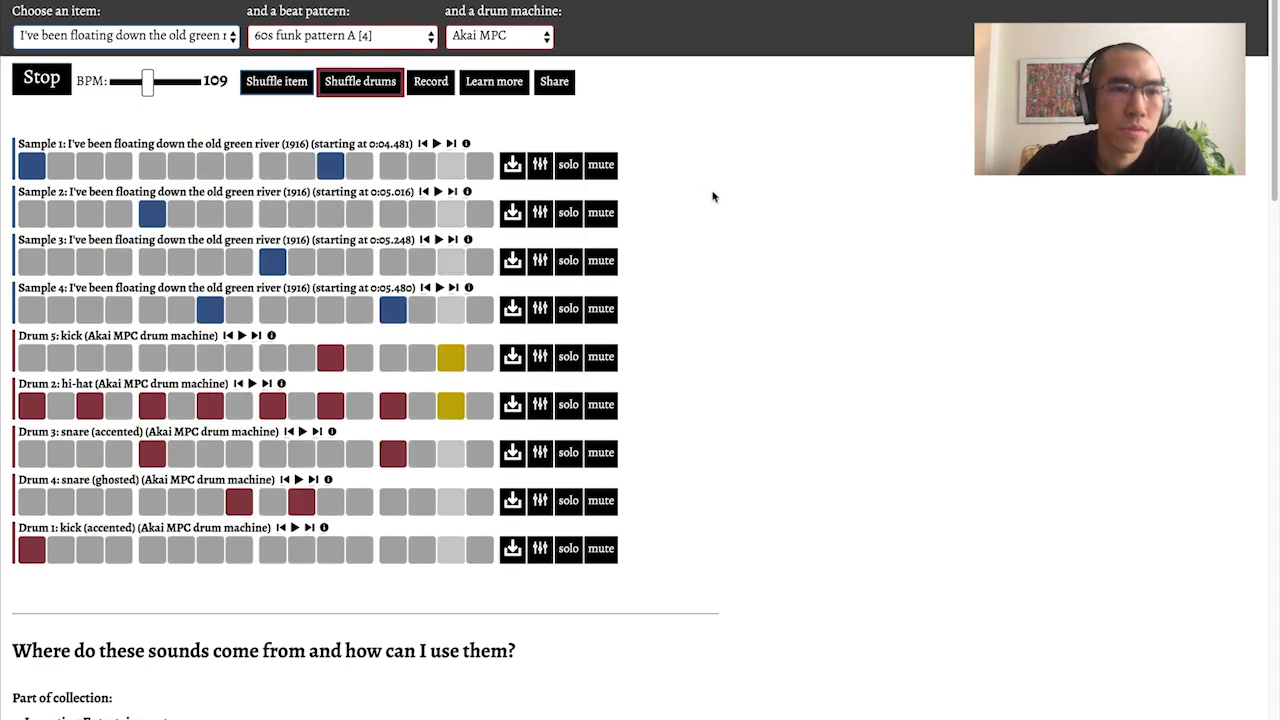
{"action": "left_click", "coordinate": [497, 36]}
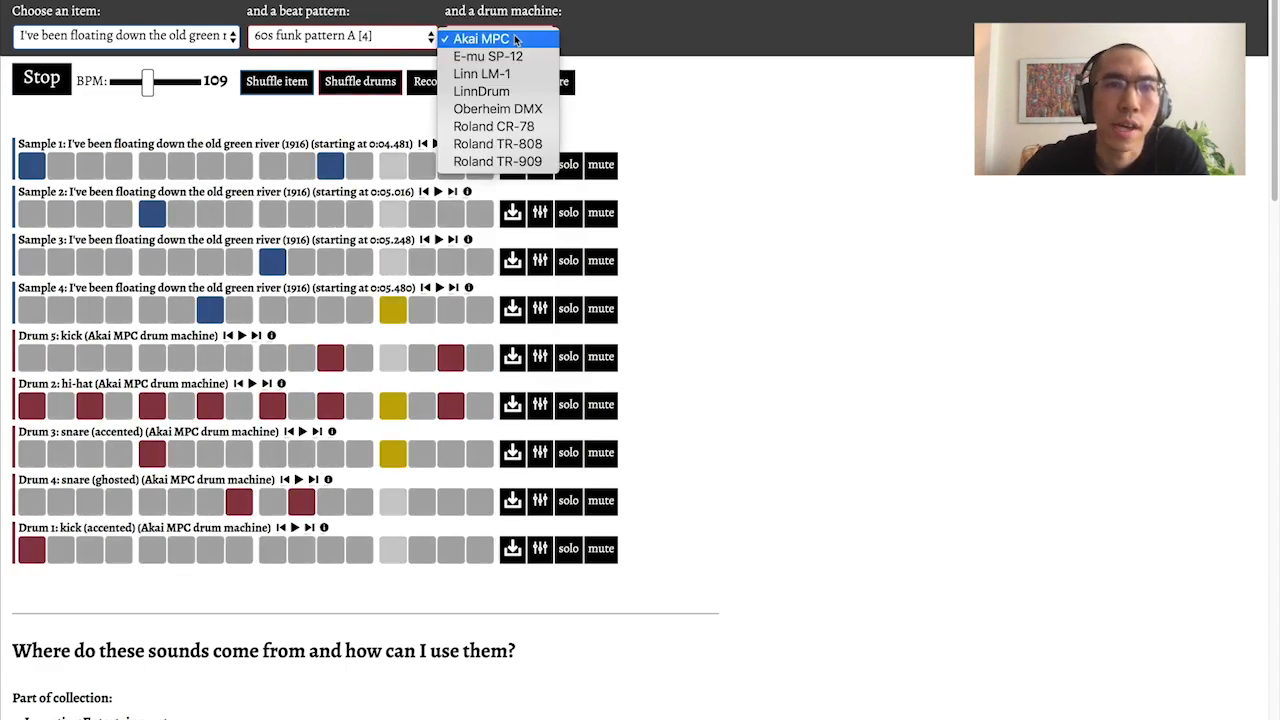
{"action": "left_click", "coordinate": [488, 56]}
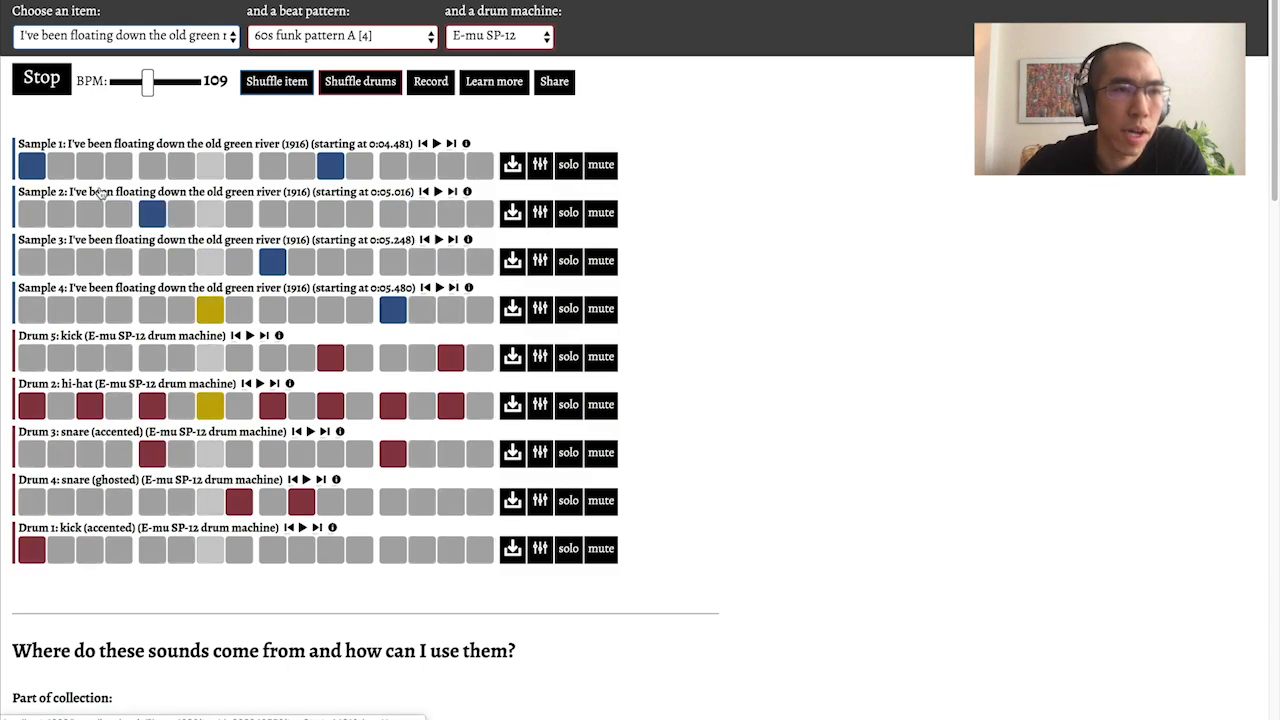
Rework the sample grid: toggle Sample 1's step 11 off and on, add Sample 2's step 15, and clear Sample 4's step 13
{"action": "left_click", "coordinate": [330, 164]}
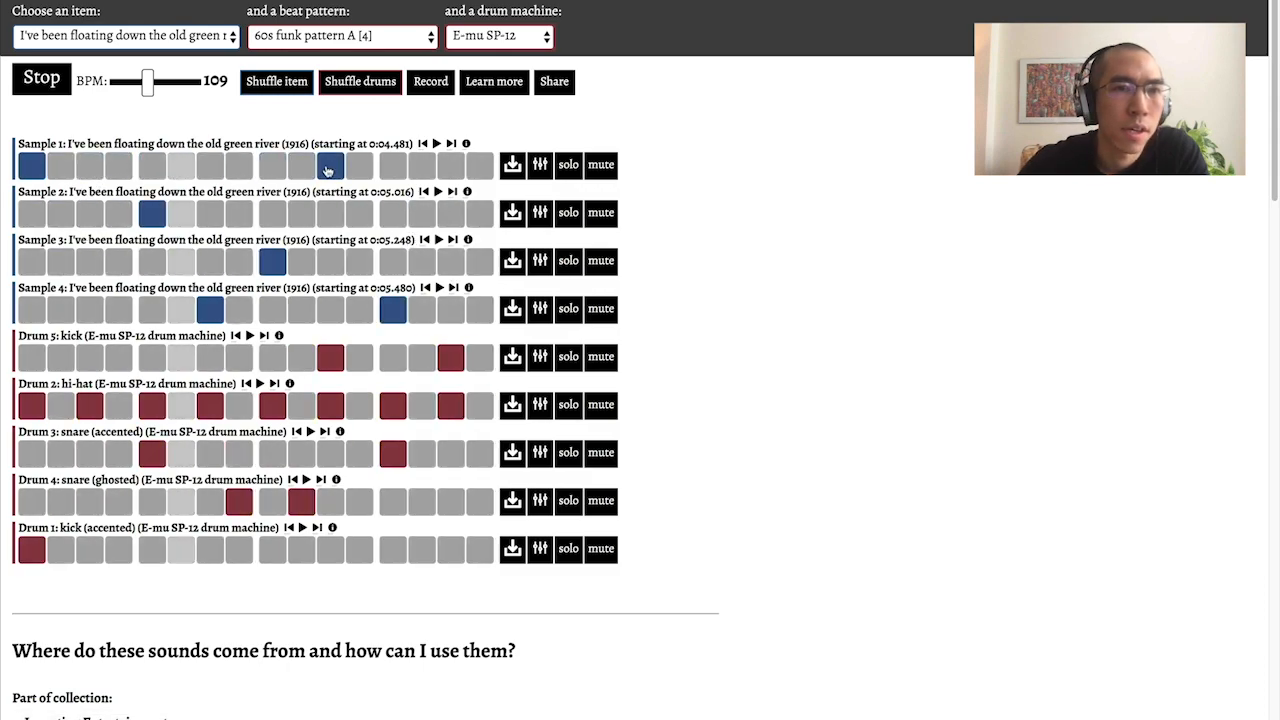
{"action": "left_click", "coordinate": [450, 212]}
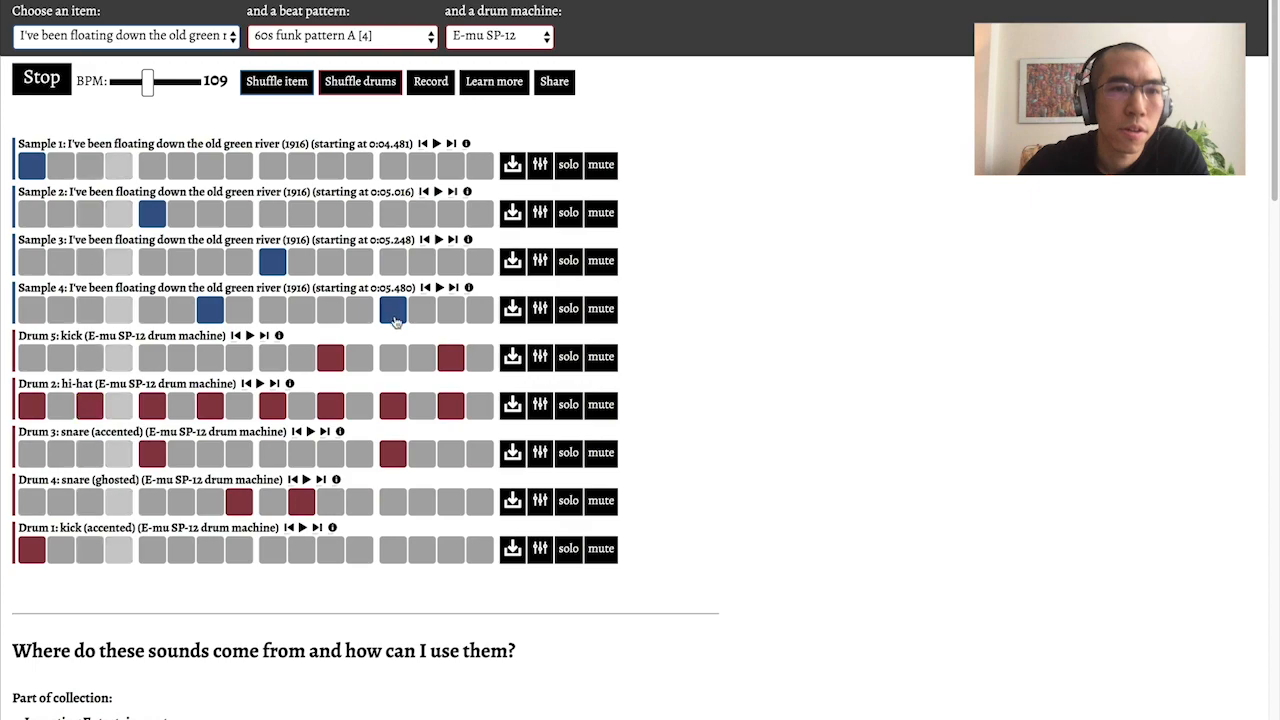
{"action": "left_click", "coordinate": [330, 172]}
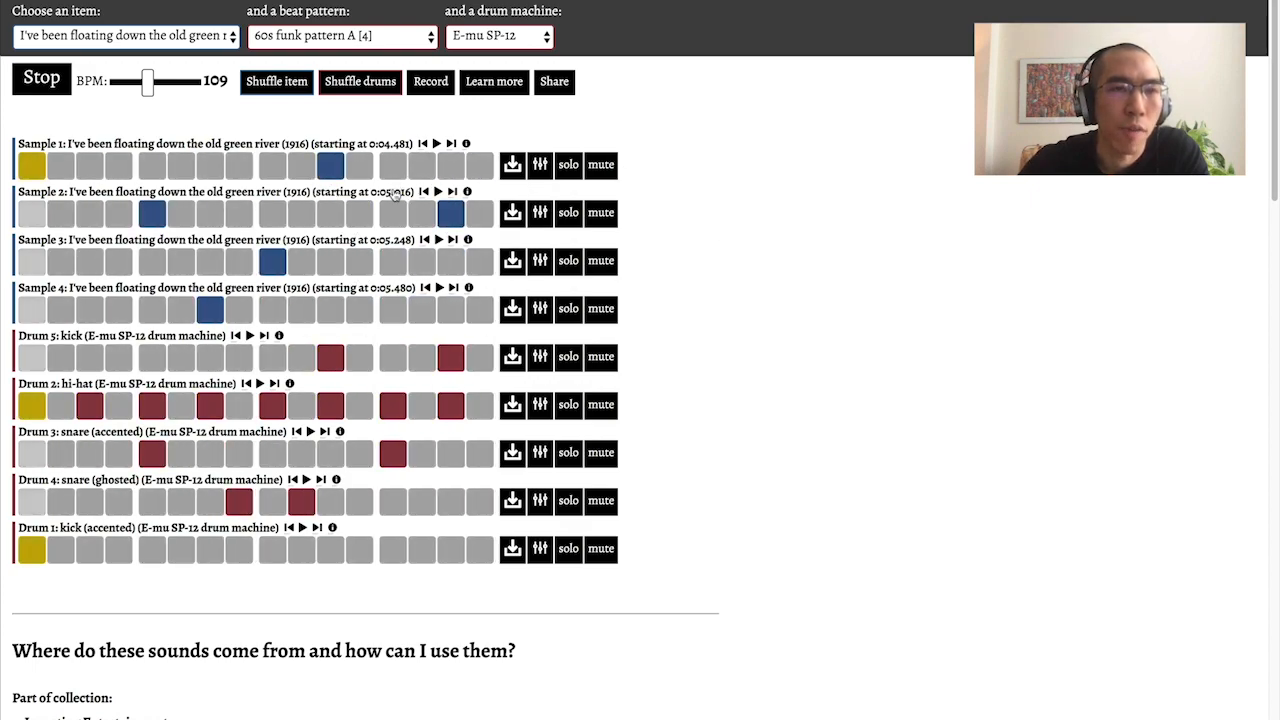
Shuffle to a different source item and a different drum pattern while the loop plays
{"action": "left_click", "coordinate": [270, 84]}
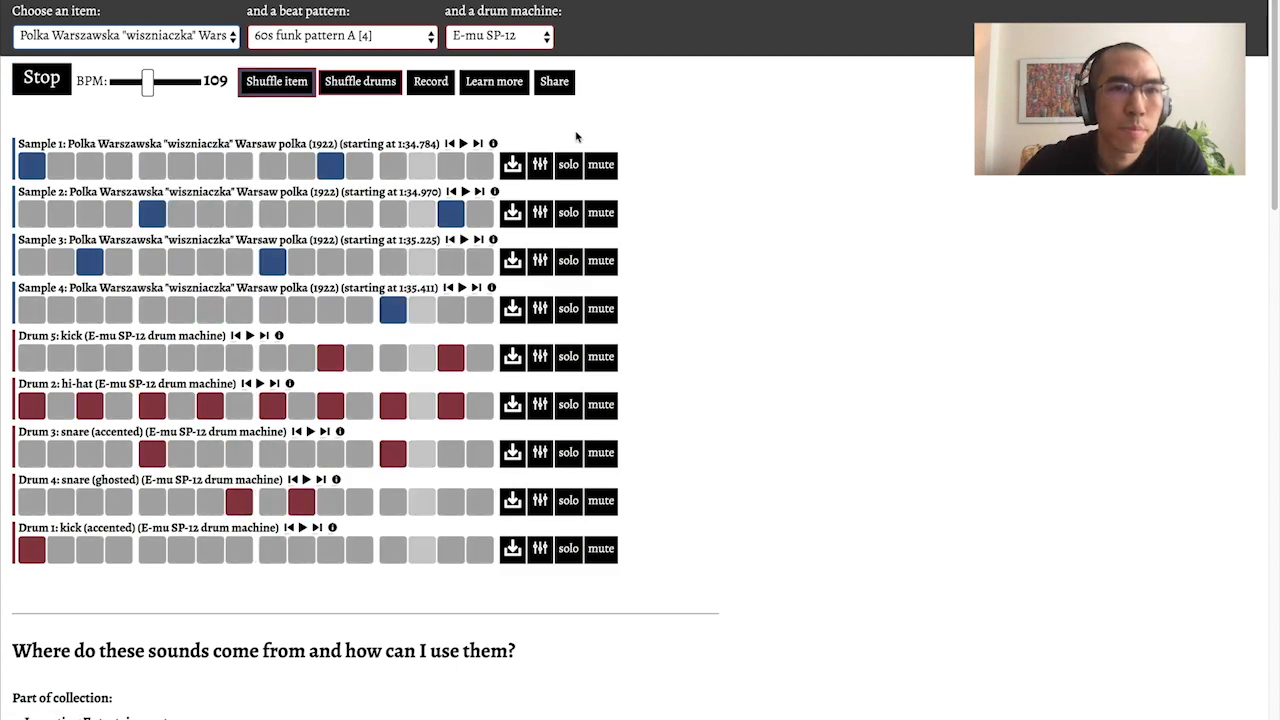
{"action": "left_click", "coordinate": [362, 84]}
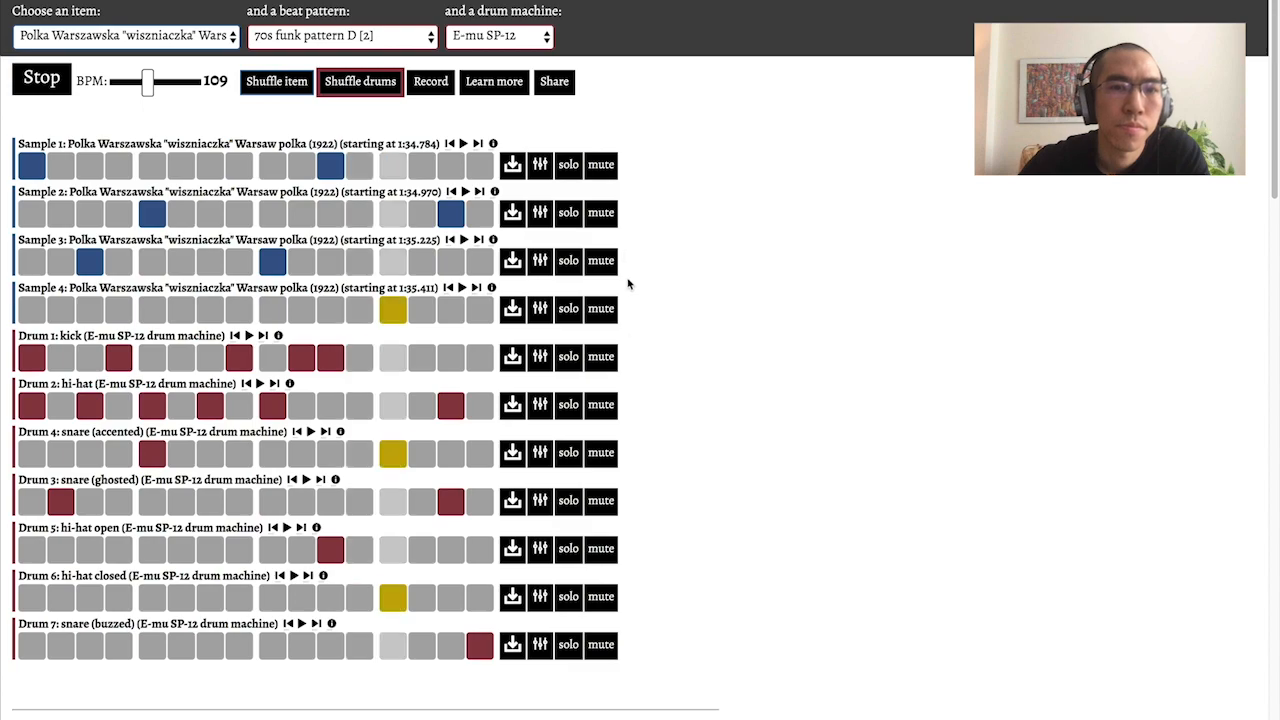
Mute the kick, hi-hat, and accented snare tracks to hear the loop without them, and unmute all three again
{"action": "left_click", "coordinate": [601, 356]}
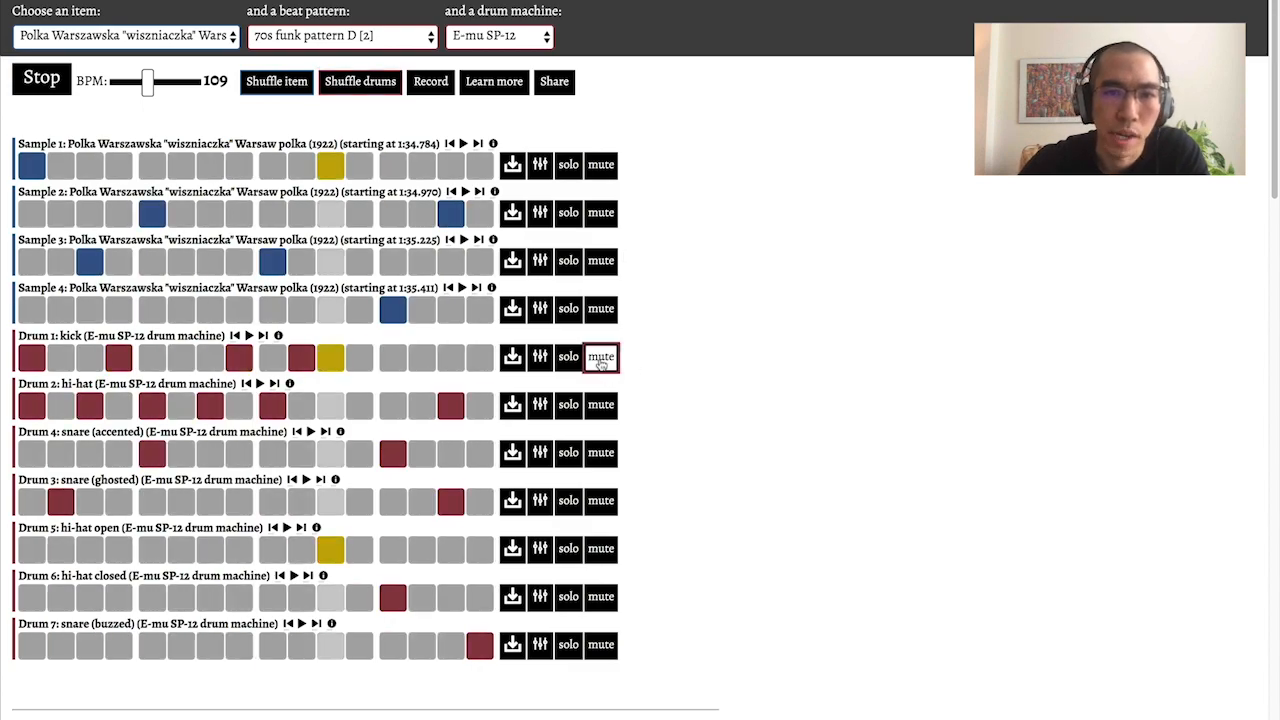
{"action": "left_click", "coordinate": [601, 404]}
{"action": "left_click", "coordinate": [603, 454]}
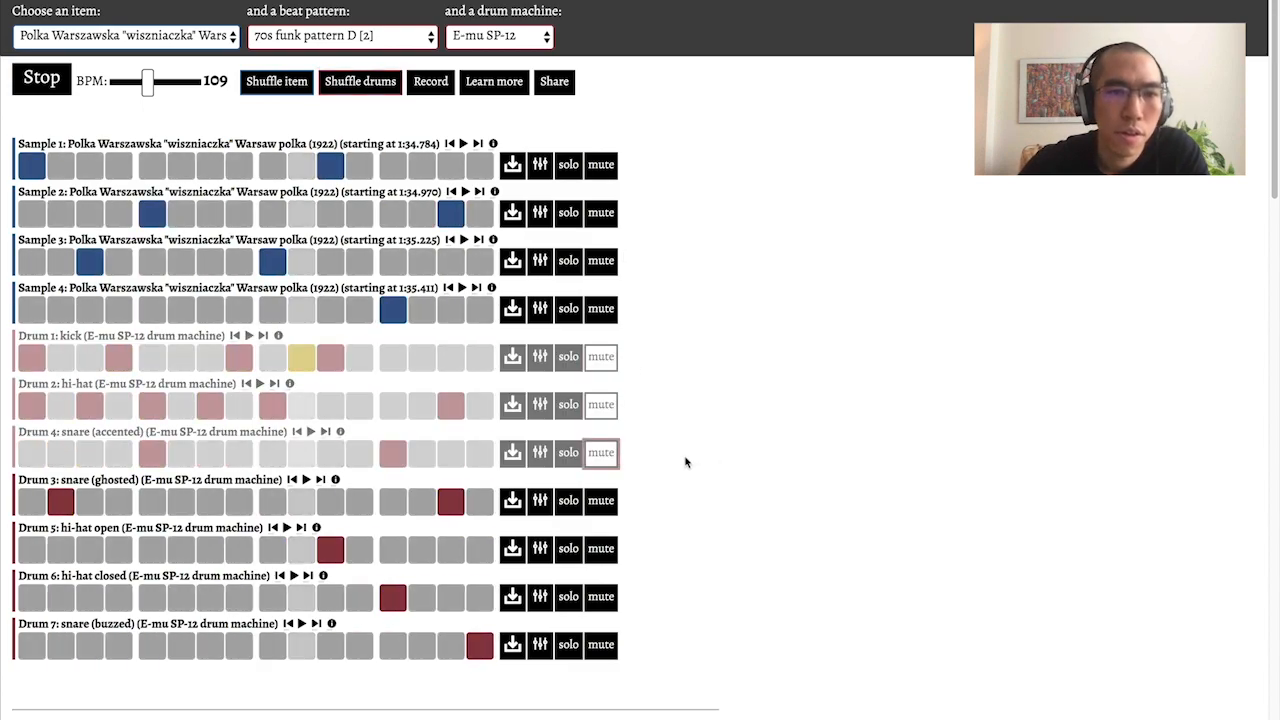
{"action": "left_click", "coordinate": [605, 452]}
{"action": "left_click", "coordinate": [604, 406]}
{"action": "left_click", "coordinate": [601, 356]}
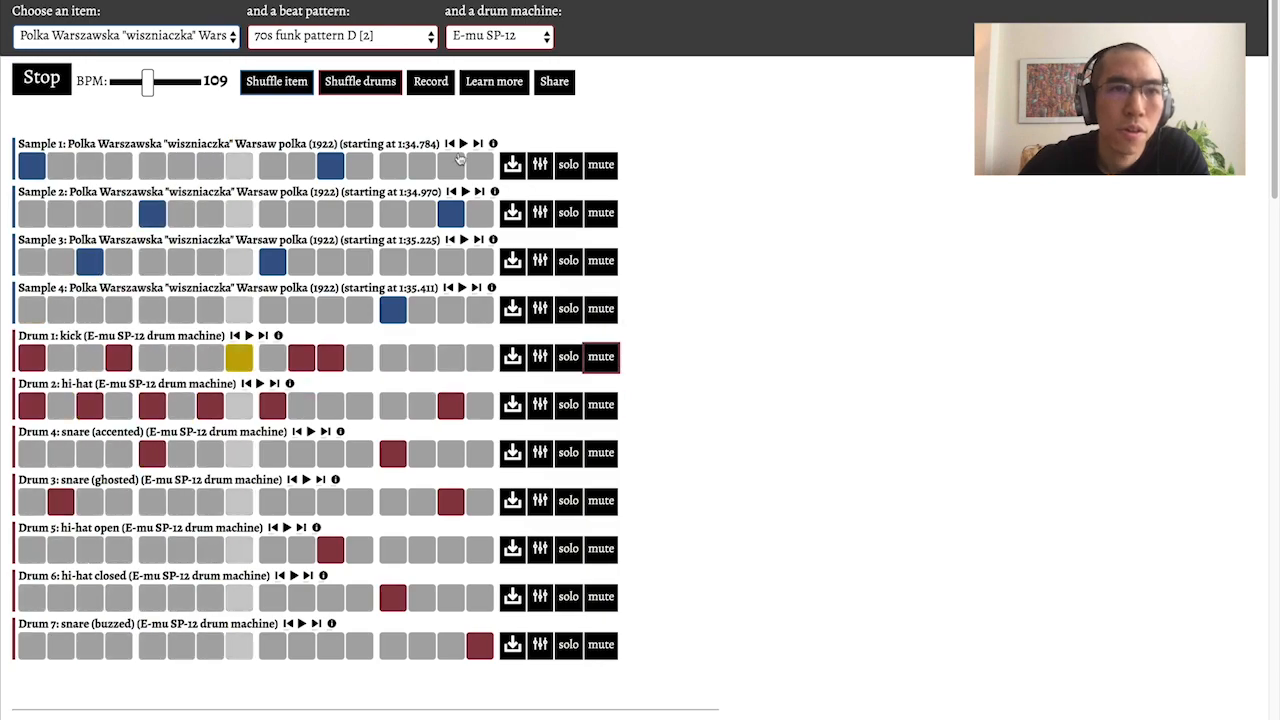
Shuffle the drums again and raise the tempo to 127 BPM
{"action": "left_click", "coordinate": [360, 84]}
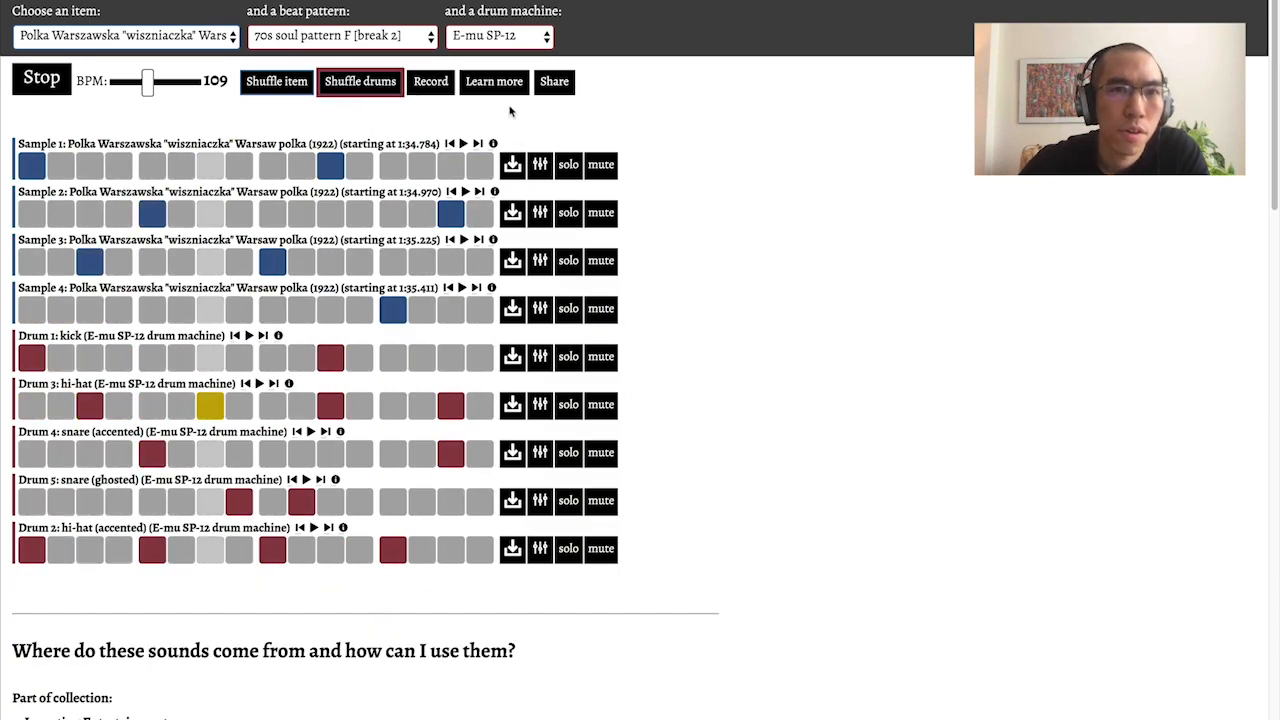
{"action": "left_click_drag", "start_coordinate": [147, 82], "coordinate": [160, 85]}
Switch the drum machine to Roland TR-909 and stop playback after listening to the loop
{"action": "left_click", "coordinate": [500, 36]}
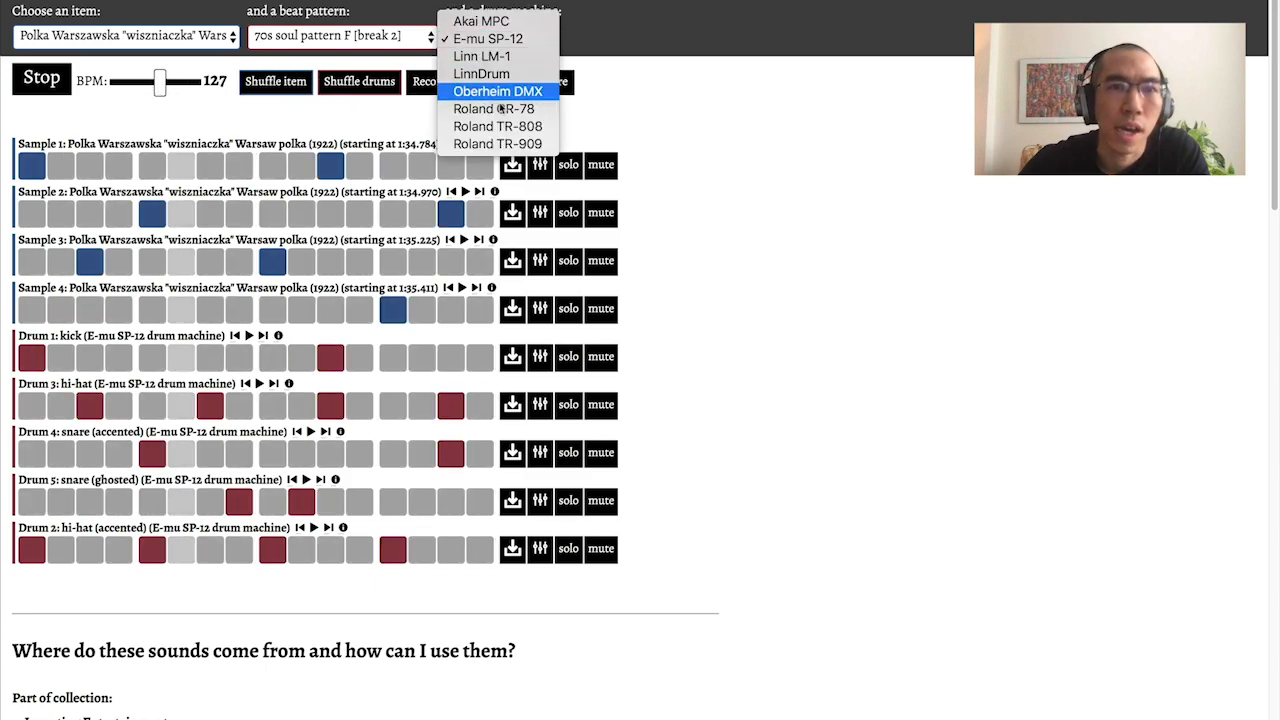
{"action": "left_click", "coordinate": [504, 143]}
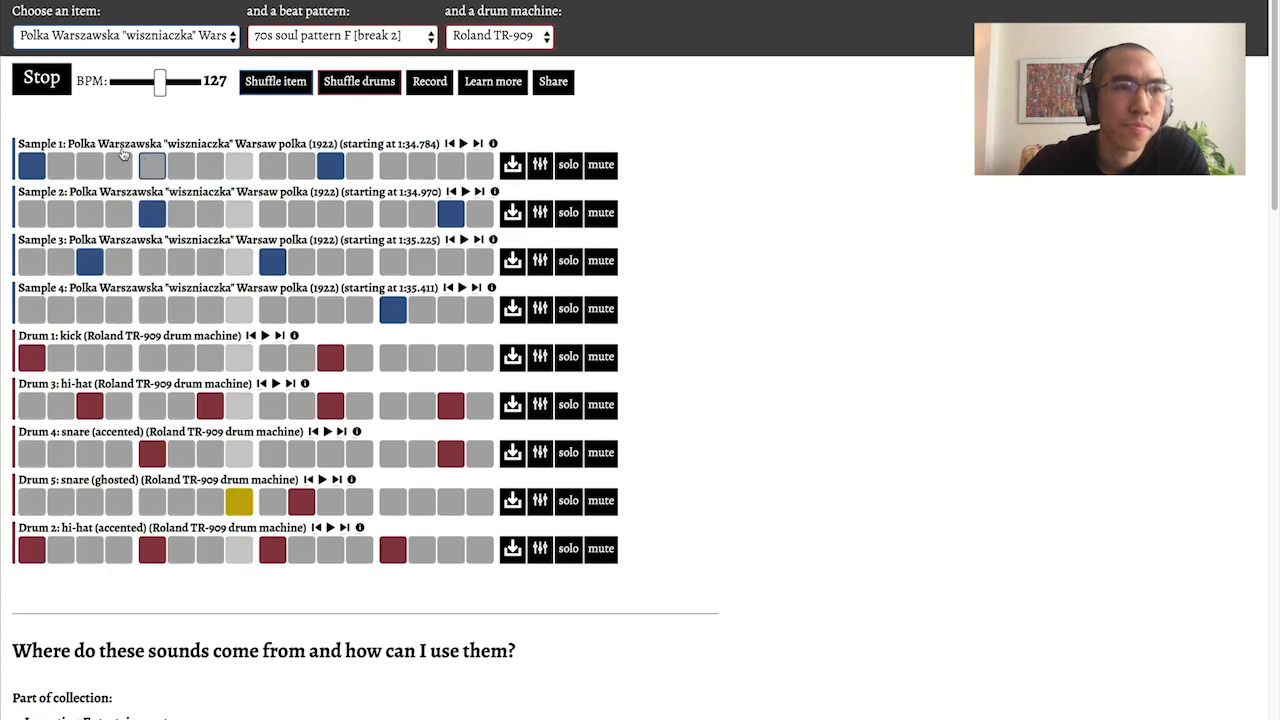
{"action": "left_click", "coordinate": [46, 86]}
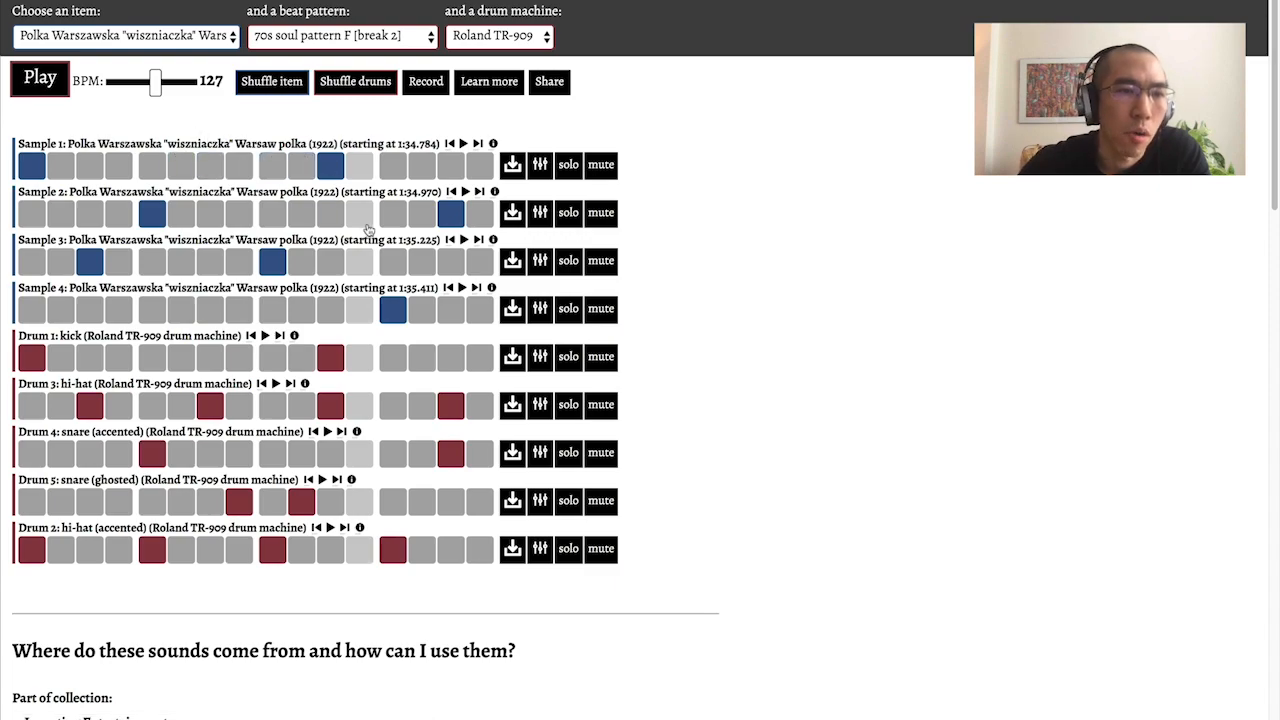
Open the Library of Congress page of the Warsaw polka recording, review its item details, and close it
{"action": "scroll", "coordinate": [369, 230], "scroll_direction": "down", "scroll_amount": 6}
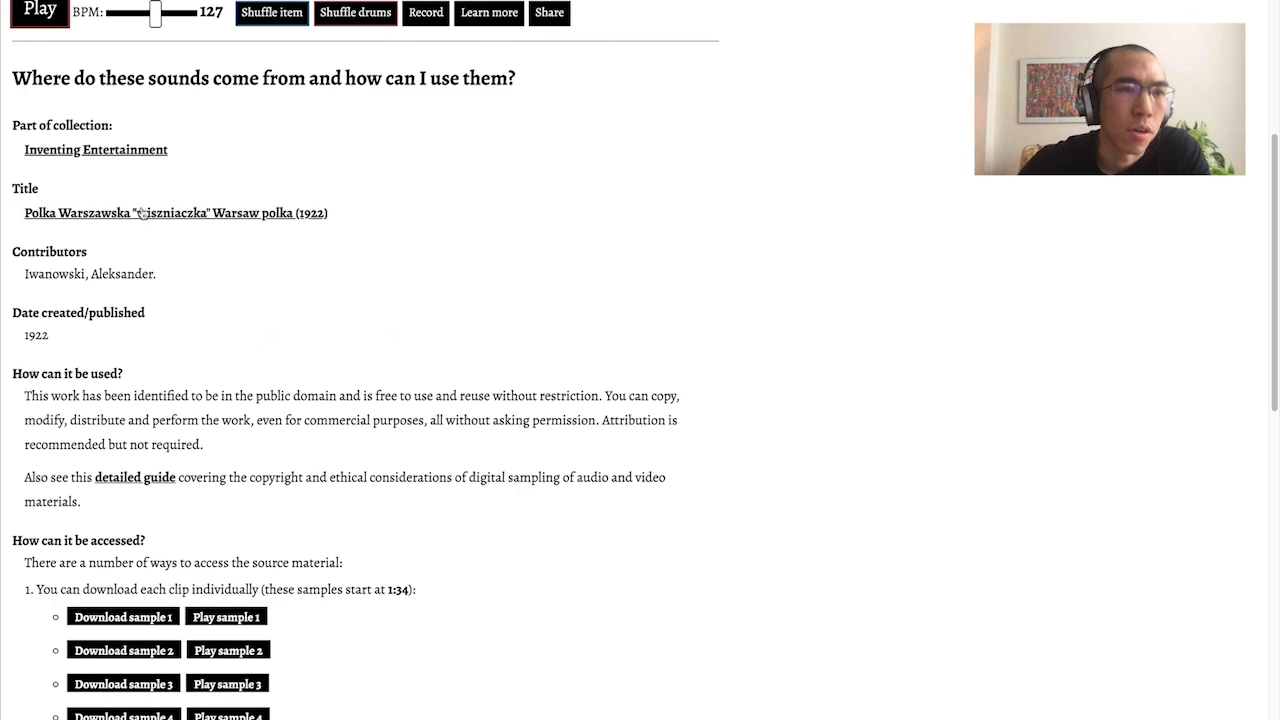
{"action": "left_click", "coordinate": [137, 218]}
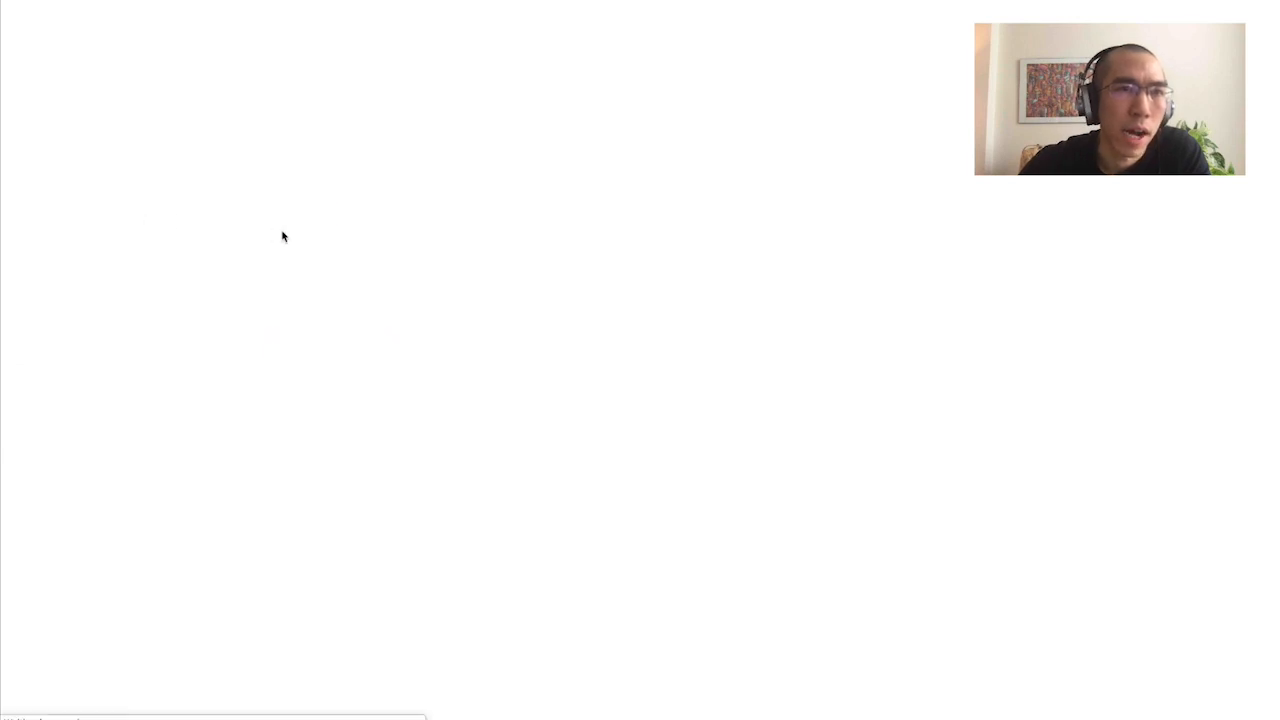
{"action": "scroll", "coordinate": [278, 235], "scroll_direction": "down", "scroll_amount": 3}
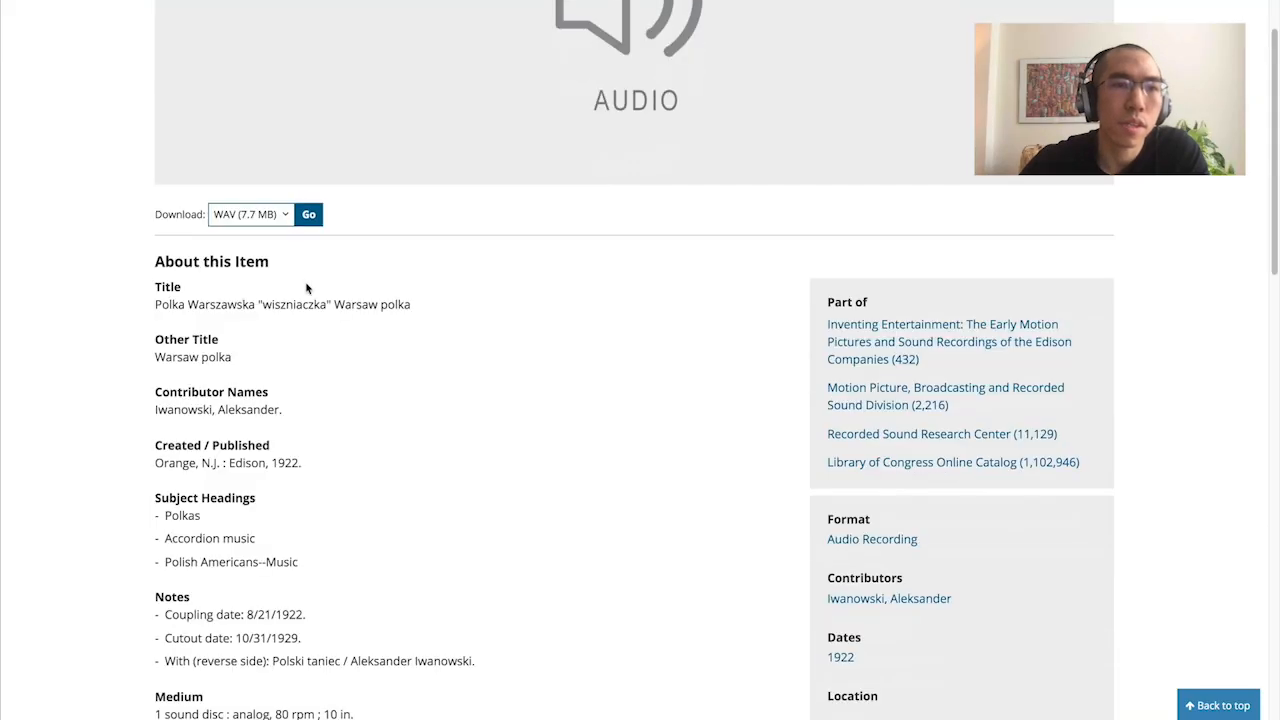
{"action": "scroll", "coordinate": [374, 334], "scroll_direction": "down", "scroll_amount": 2}
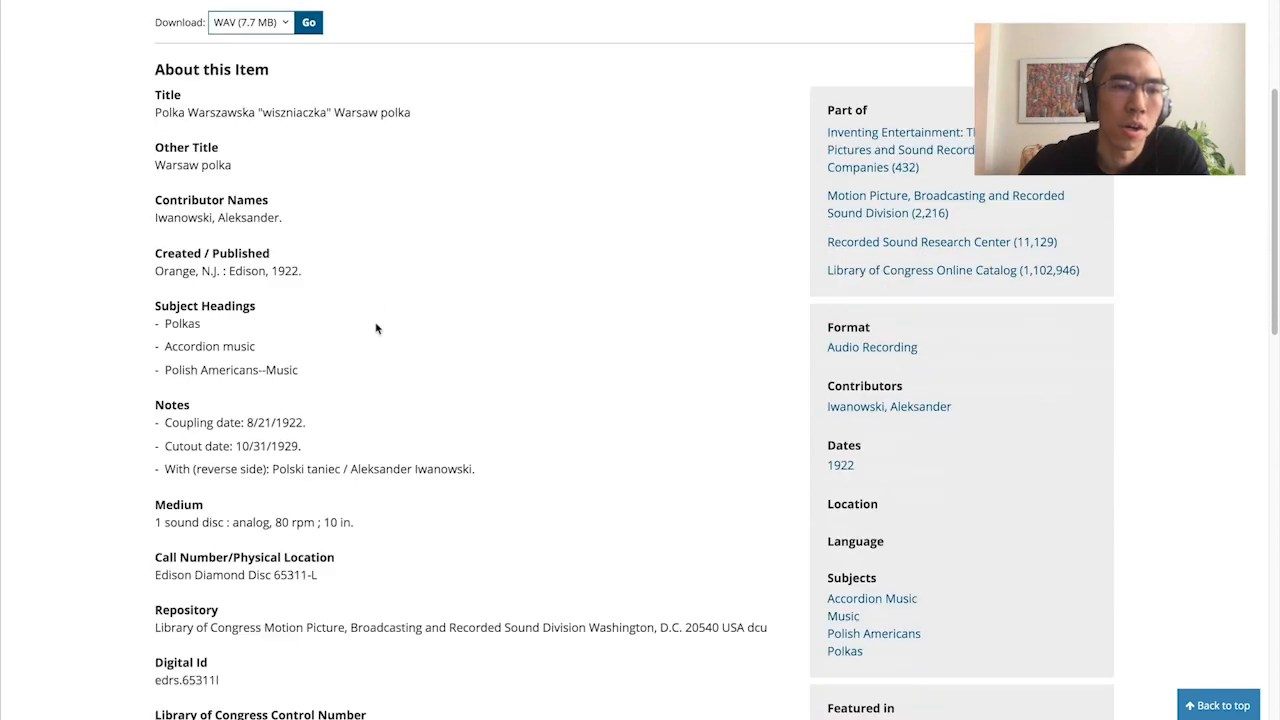
{"action": "key", "text": "super+w"}
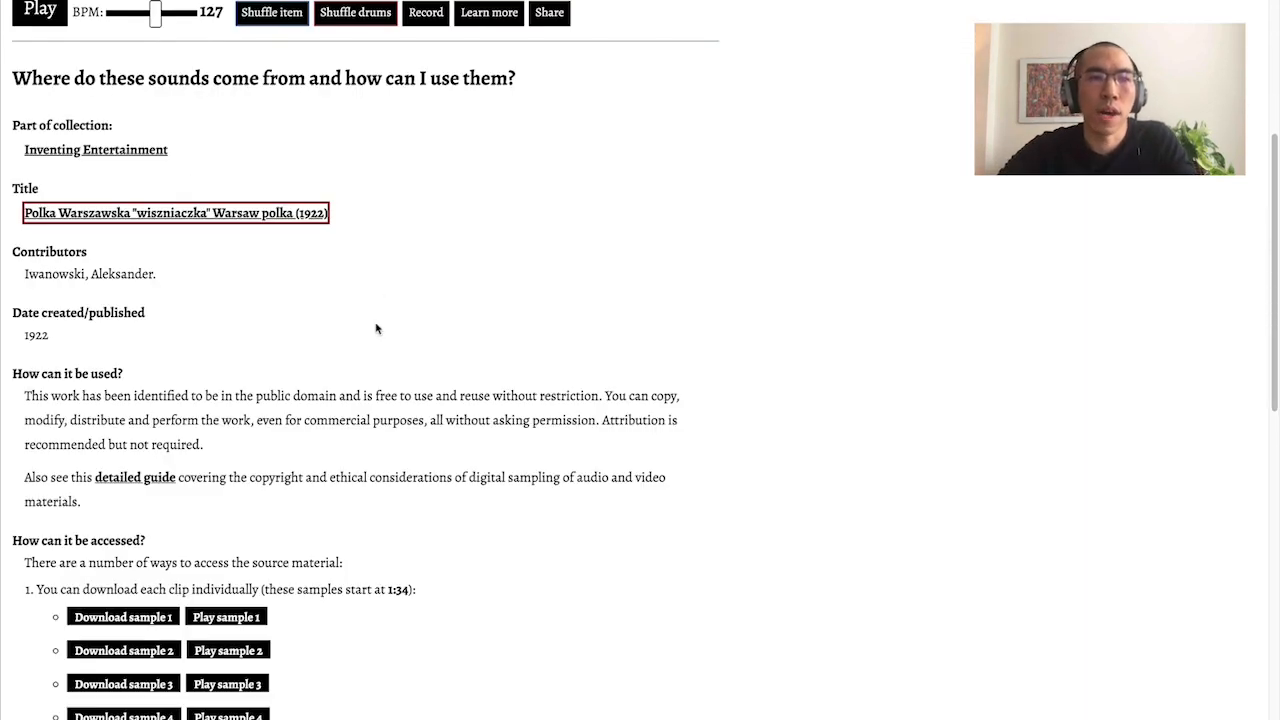
Review the recording's usage rights and source access options, and return to the sequencer
{"action": "left_click", "coordinate": [376, 328]}
{"action": "scroll", "coordinate": [376, 330], "scroll_direction": "down", "scroll_amount": 1}
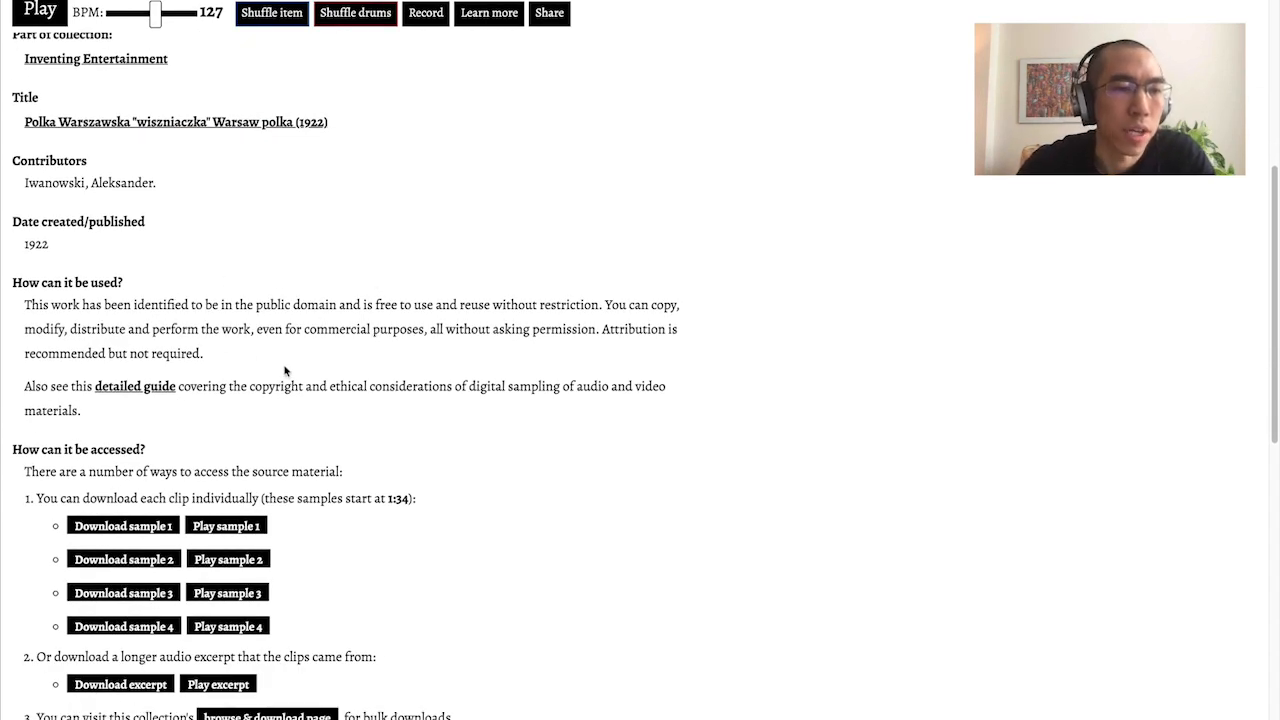
{"action": "scroll", "coordinate": [300, 360], "scroll_direction": "down", "scroll_amount": 2}
{"action": "scroll", "coordinate": [435, 366], "scroll_direction": "up", "scroll_amount": 6}
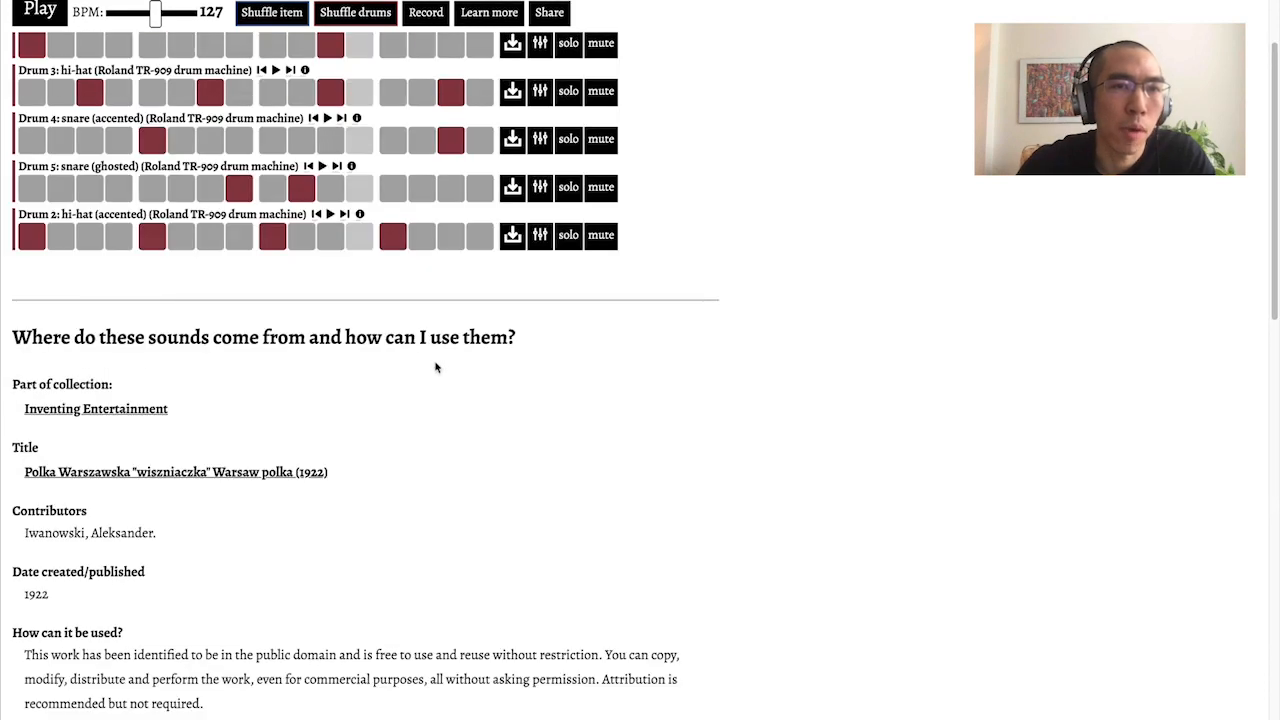
{"action": "scroll", "coordinate": [580, 400], "scroll_direction": "up", "scroll_amount": 3}
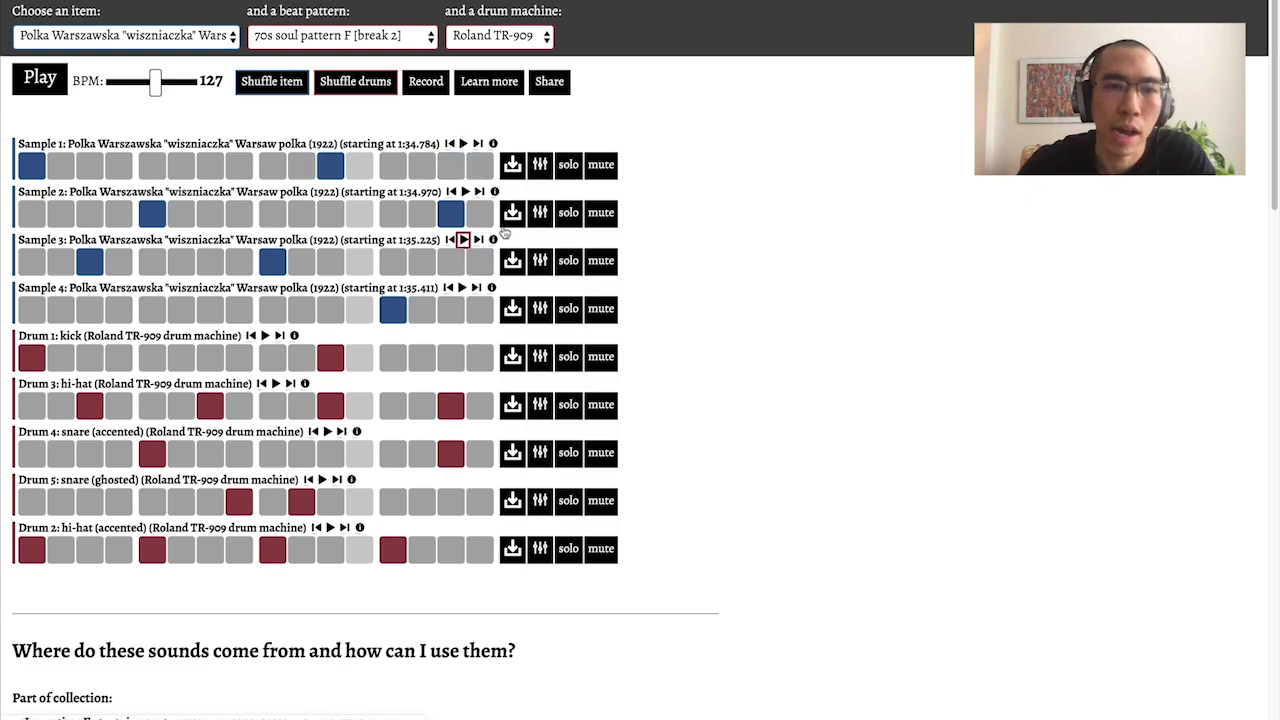
Open the Inventing Entertainment collection's browse and download page and look through its list of audio segment previews
{"action": "scroll", "coordinate": [597, 256], "scroll_direction": "down", "scroll_amount": 10}
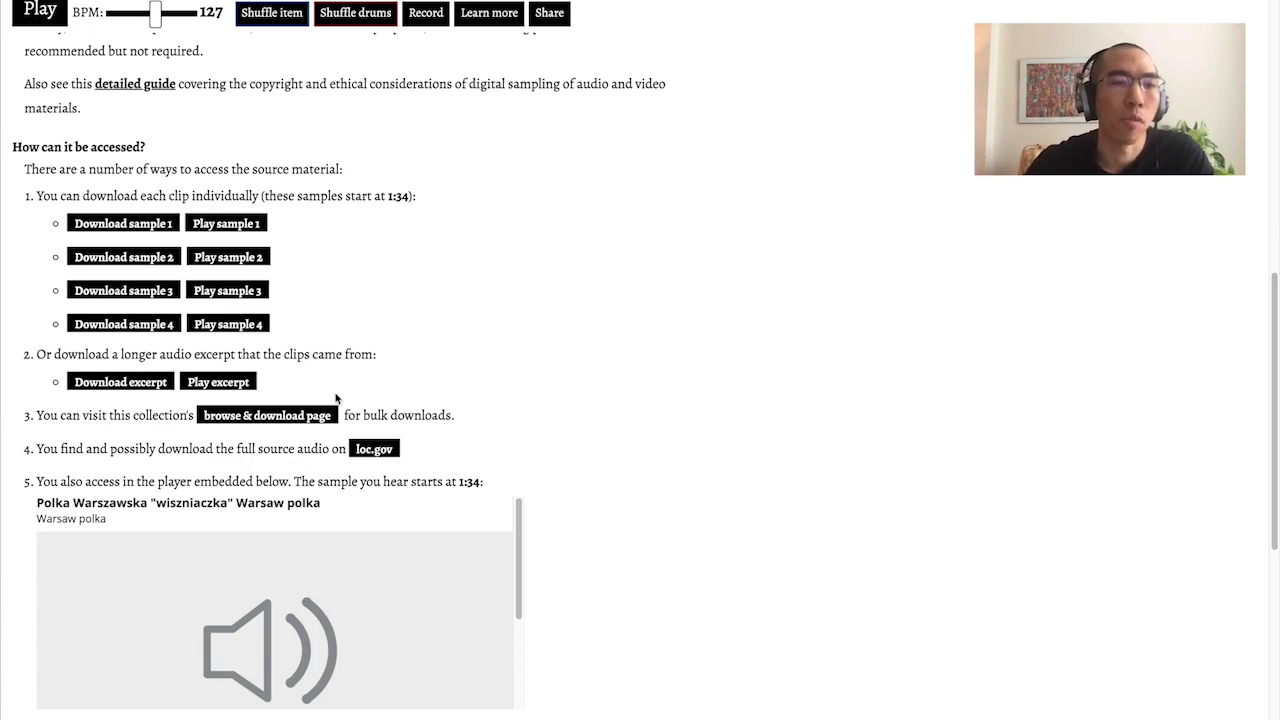
{"action": "left_click", "coordinate": [316, 417]}
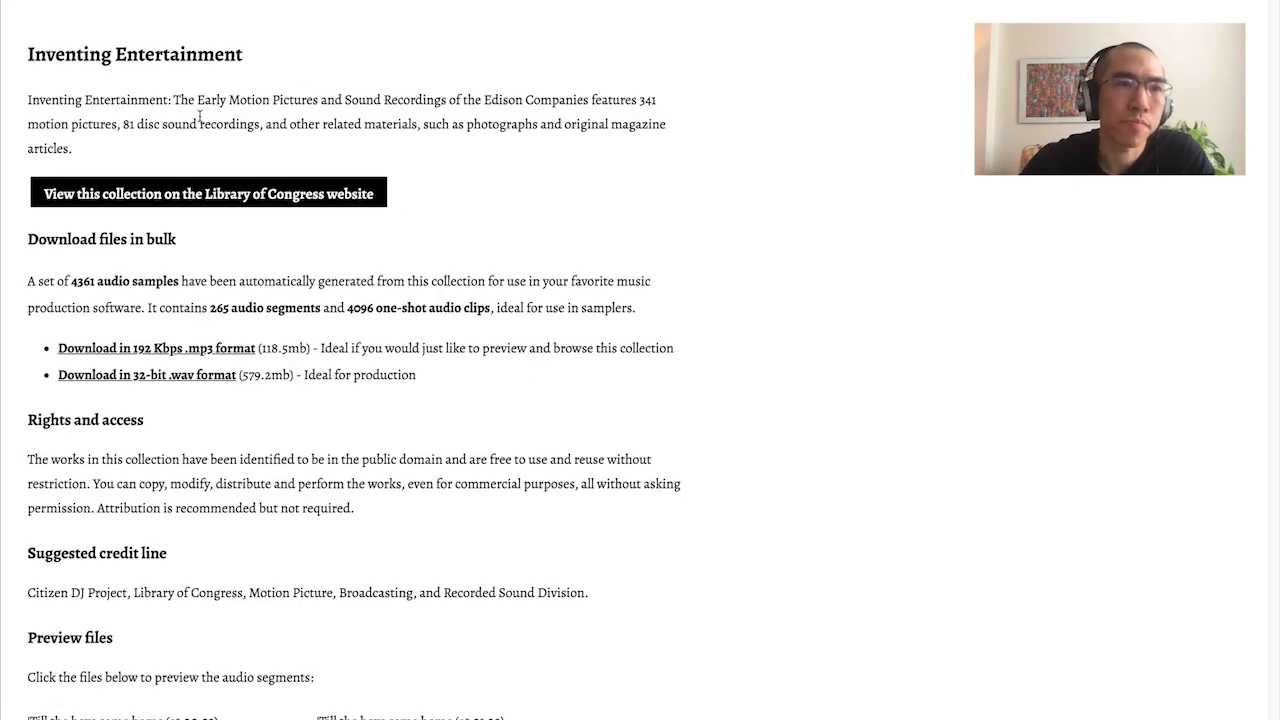
{"action": "scroll", "coordinate": [333, 320], "scroll_direction": "down", "scroll_amount": 2}
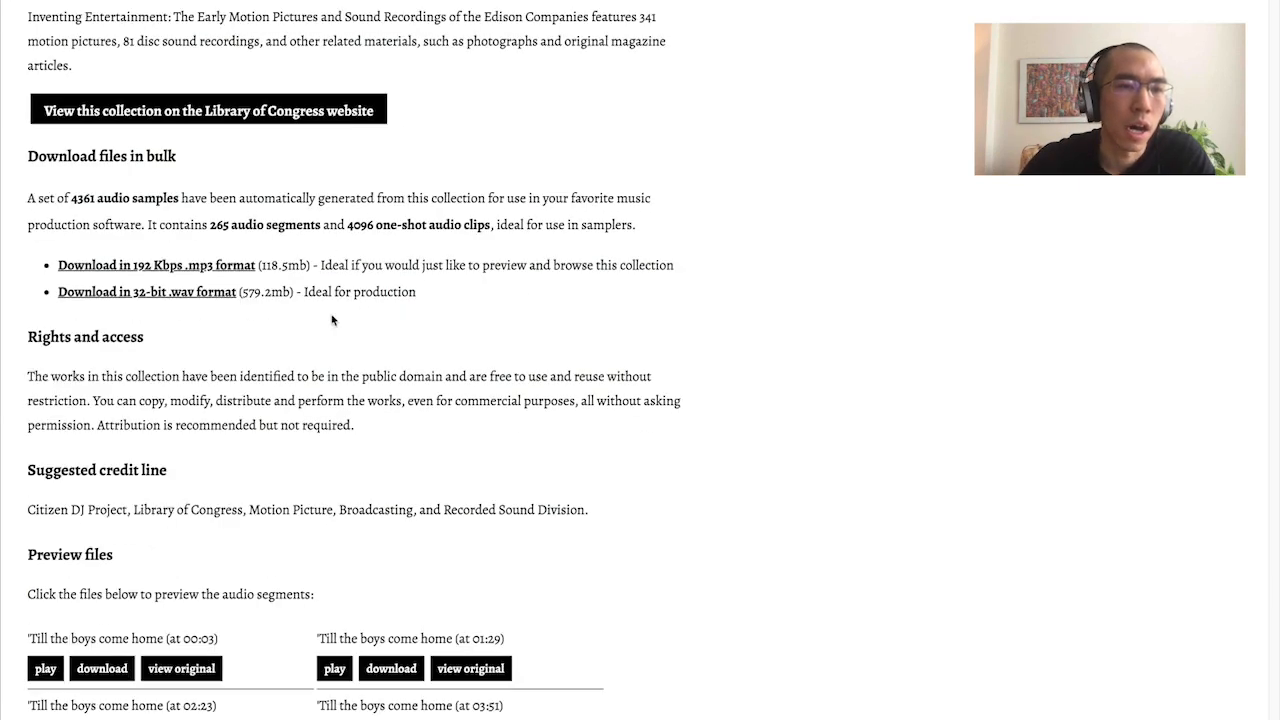
{"action": "scroll", "coordinate": [320, 310], "scroll_direction": "down", "scroll_amount": 8}
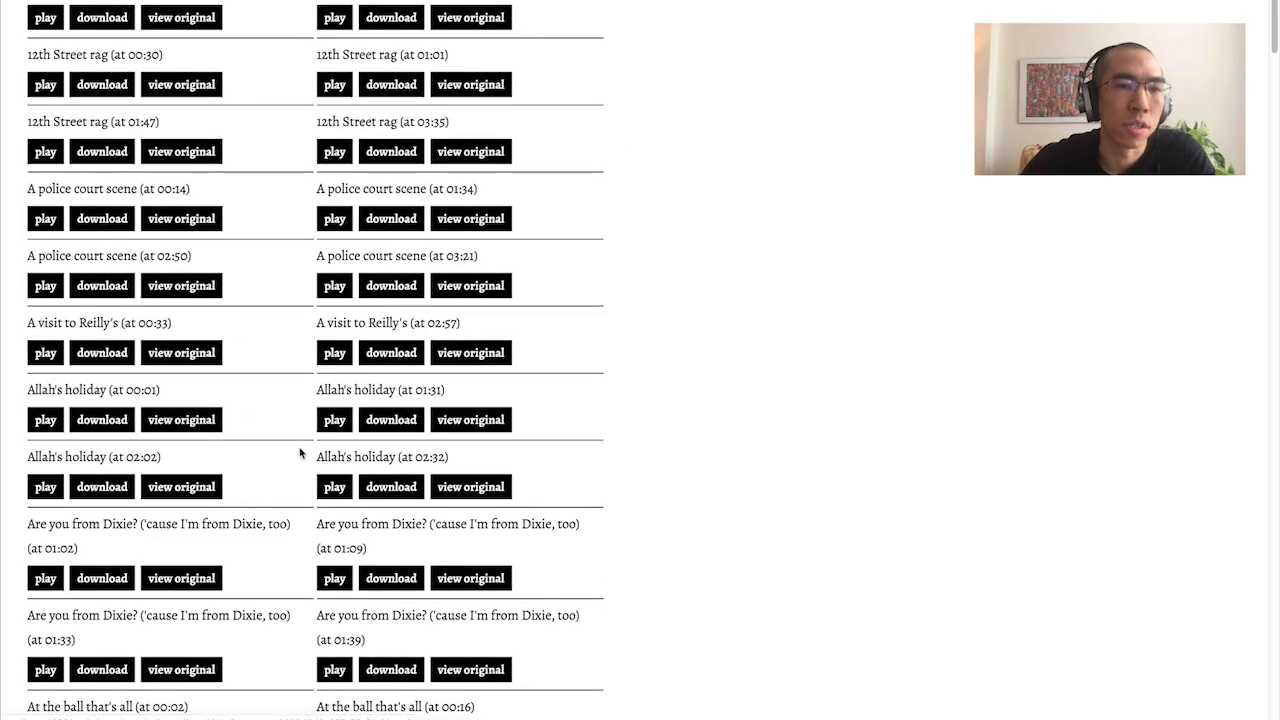
{"action": "scroll", "coordinate": [268, 364], "scroll_direction": "down", "scroll_amount": 15}
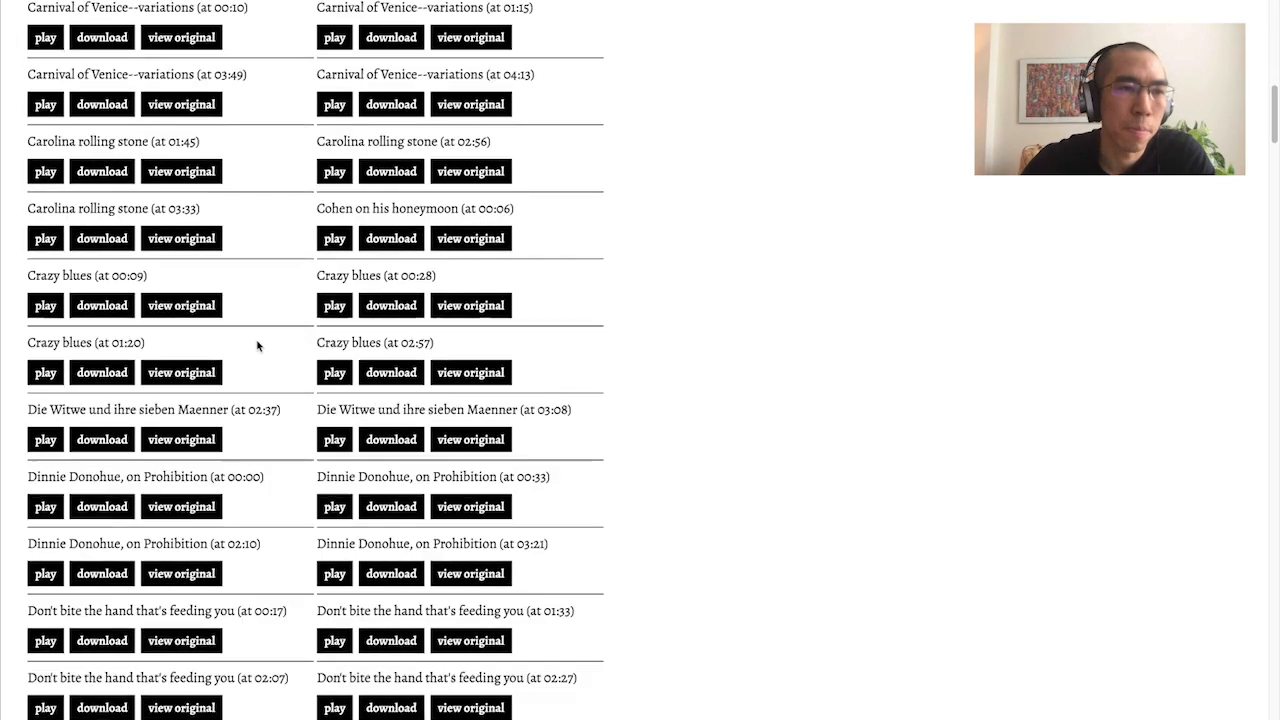
Download the collection's samples in 192 Kbps .mp3 format as a zip archive to Downloads, and view the extracted folder in Finder
{"action": "scroll", "coordinate": [258, 344], "scroll_direction": "up", "scroll_amount": 20}
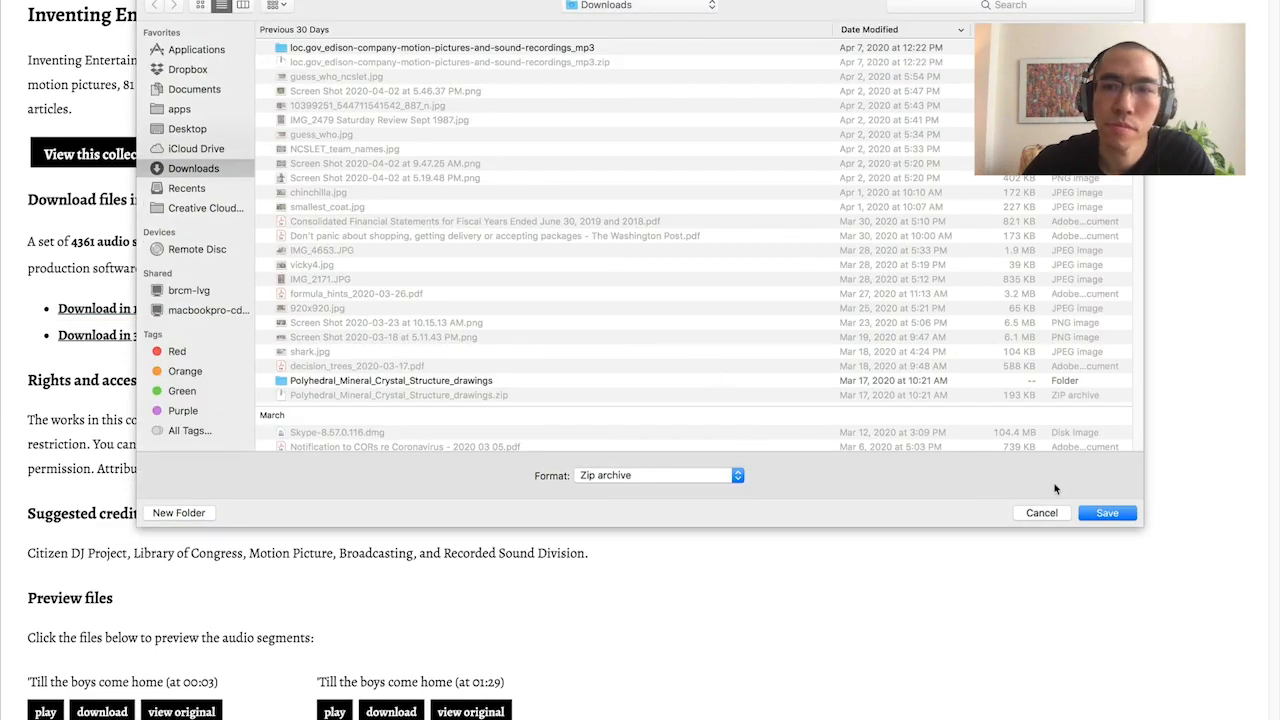
{"action": "left_click", "coordinate": [1095, 514]}
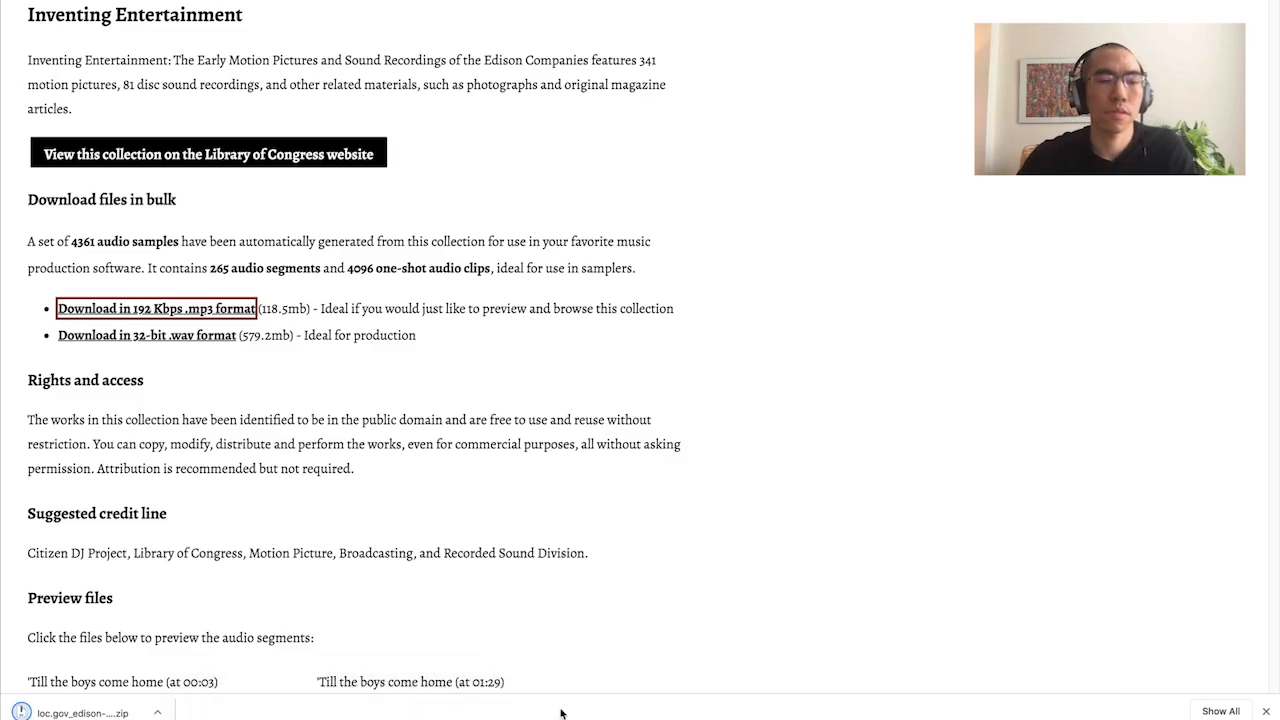
{"action": "left_click", "coordinate": [291, 697]}
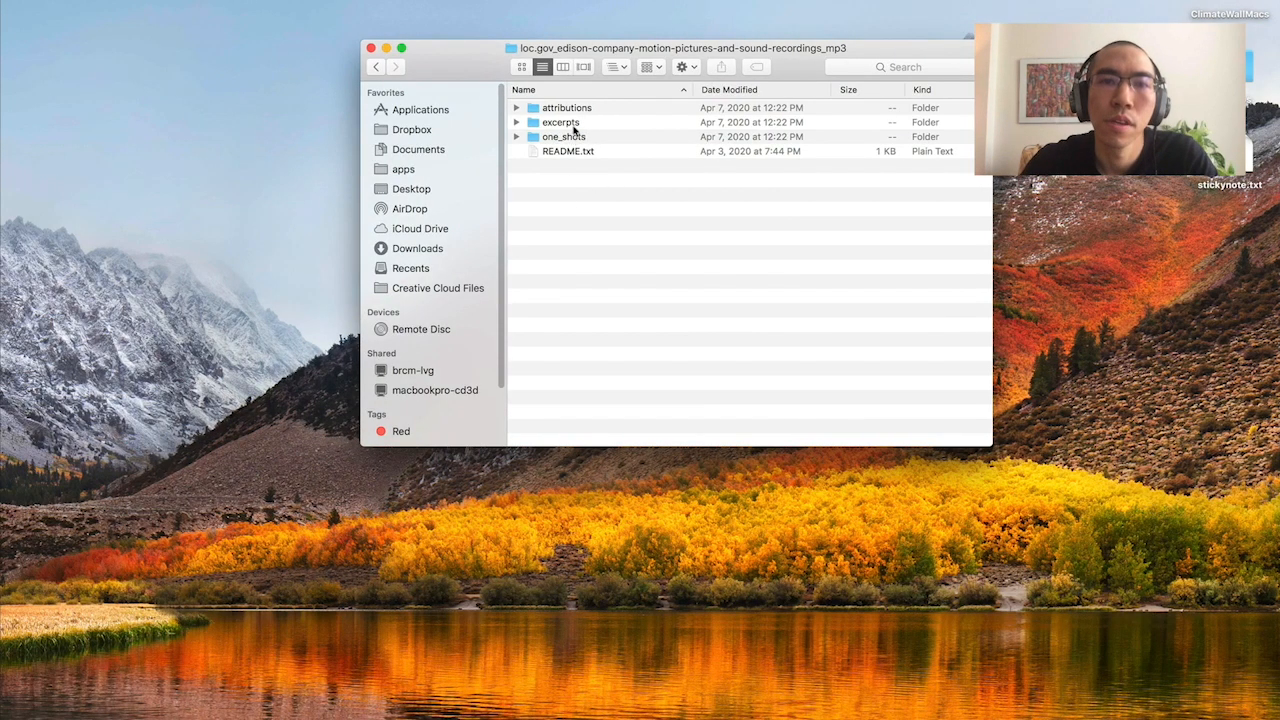
Open the one_shots folder and enlarge its window to show more of the sample files
{"action": "double_click", "coordinate": [564, 137]}
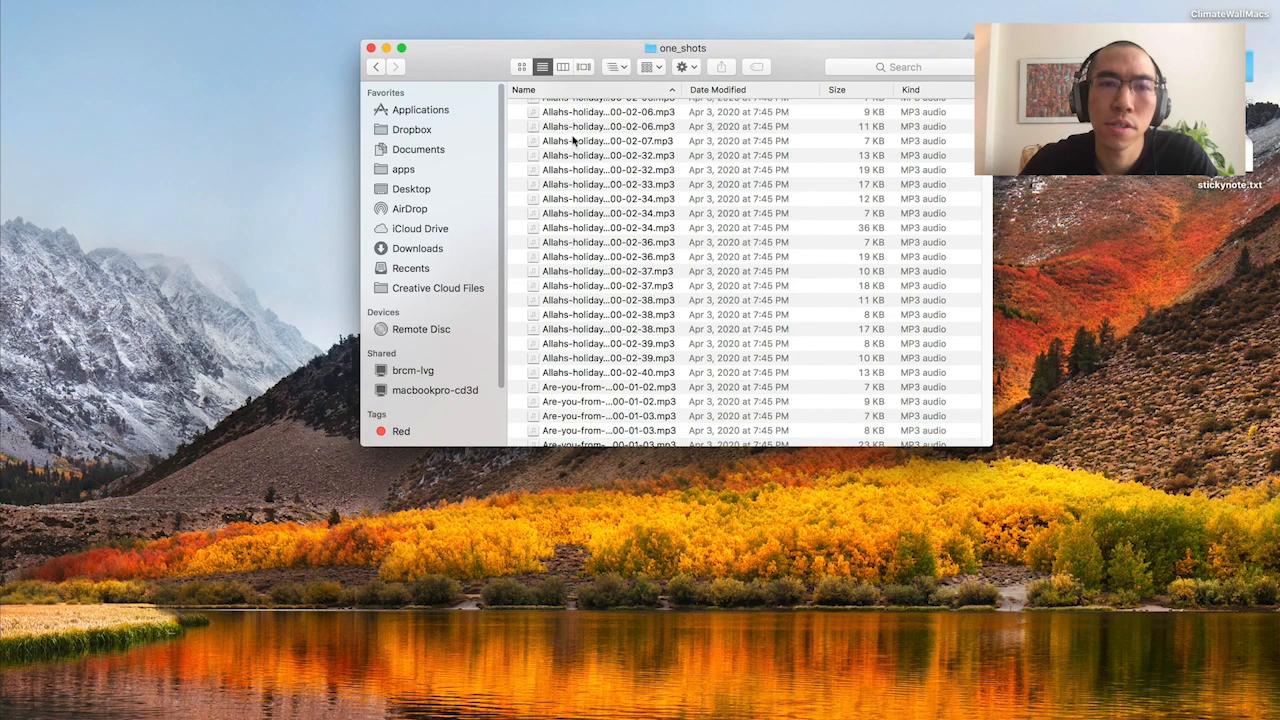
{"action": "left_click_drag", "start_coordinate": [358, 38], "coordinate": [174, 0]}
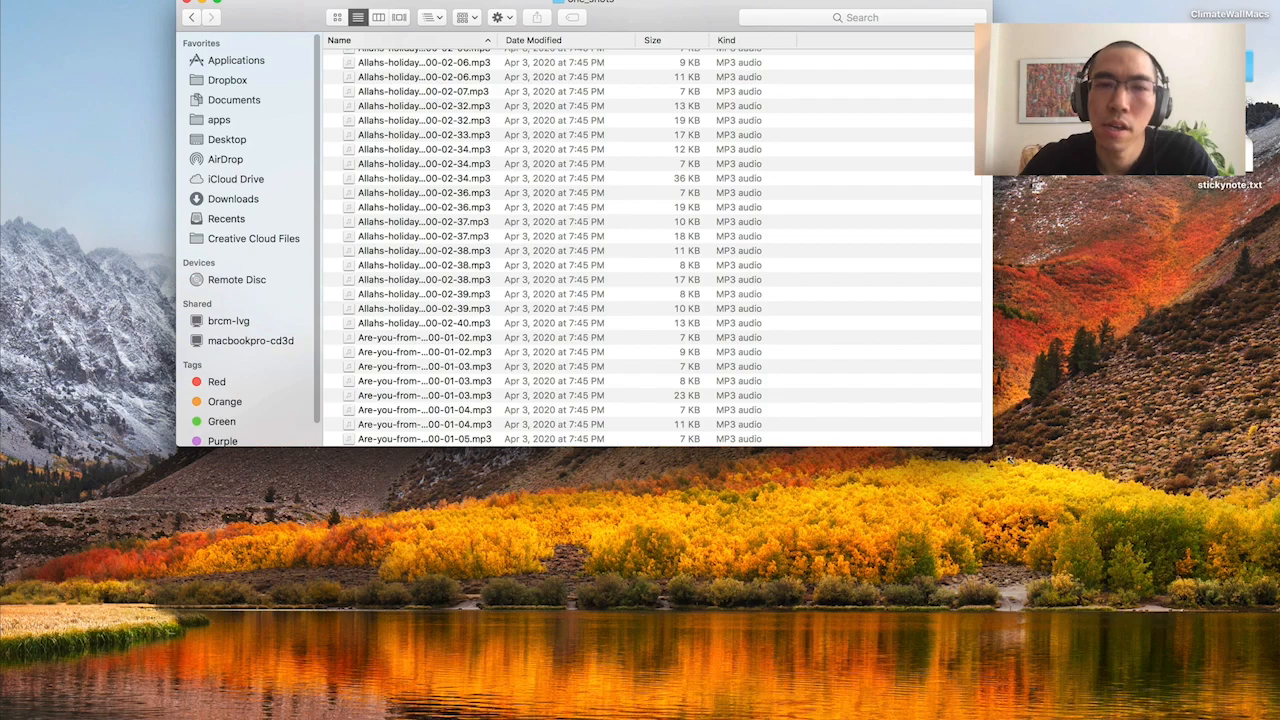
{"action": "left_click_drag", "start_coordinate": [992, 447], "coordinate": [1166, 583]}
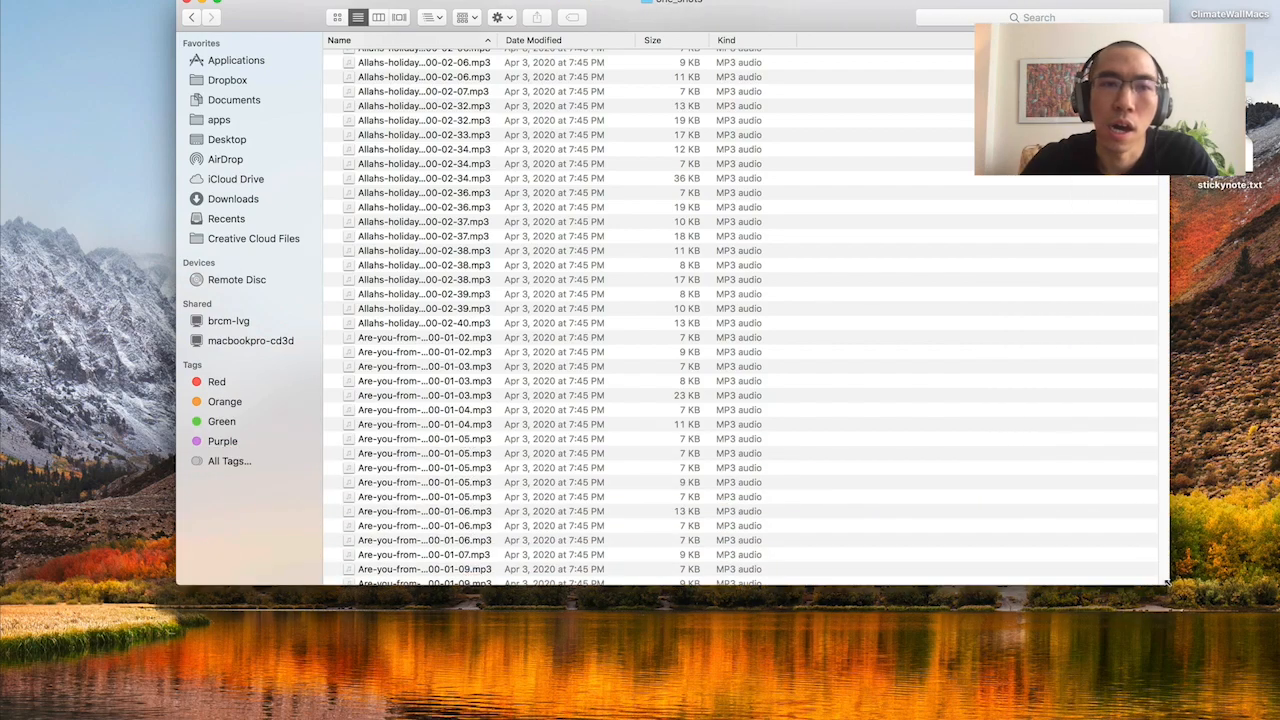
Preview several one-shot samples from the Allahs-holiday and Are-you-from-Dixie recordings with Quick Look
{"action": "left_click", "coordinate": [456, 207]}
{"action": "key", "text": "space"}
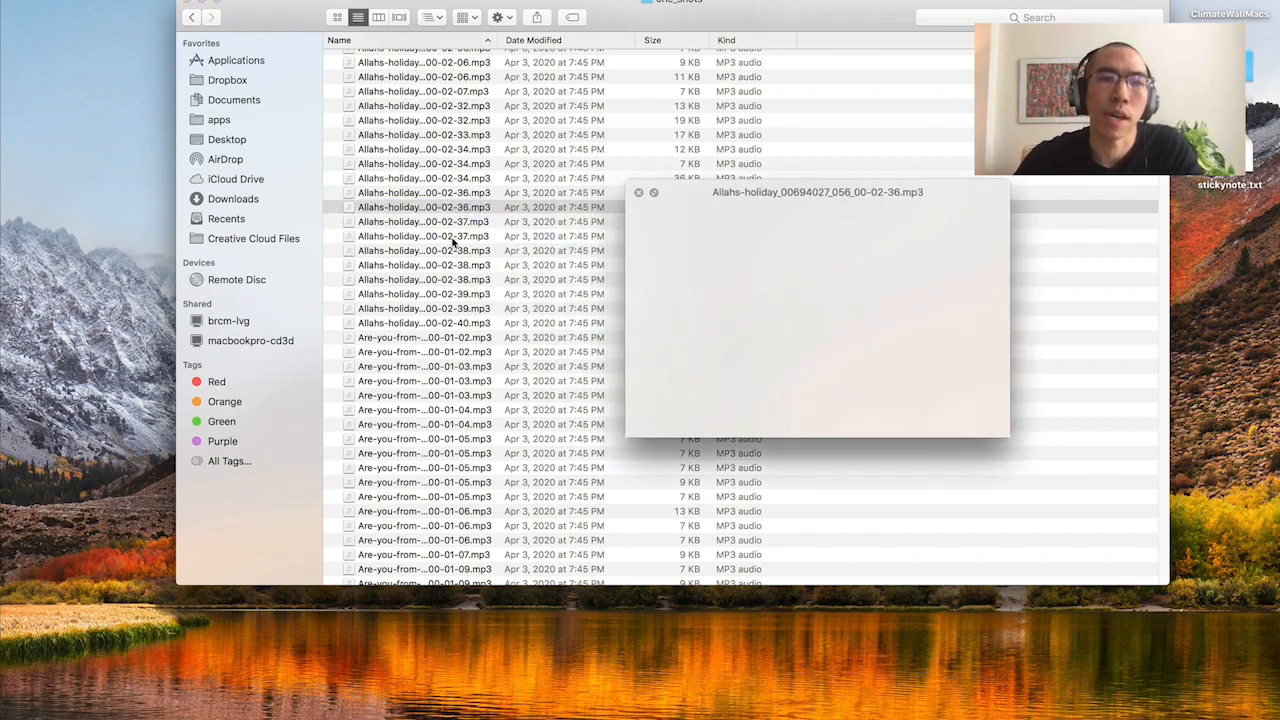
{"action": "left_click", "coordinate": [440, 279]}
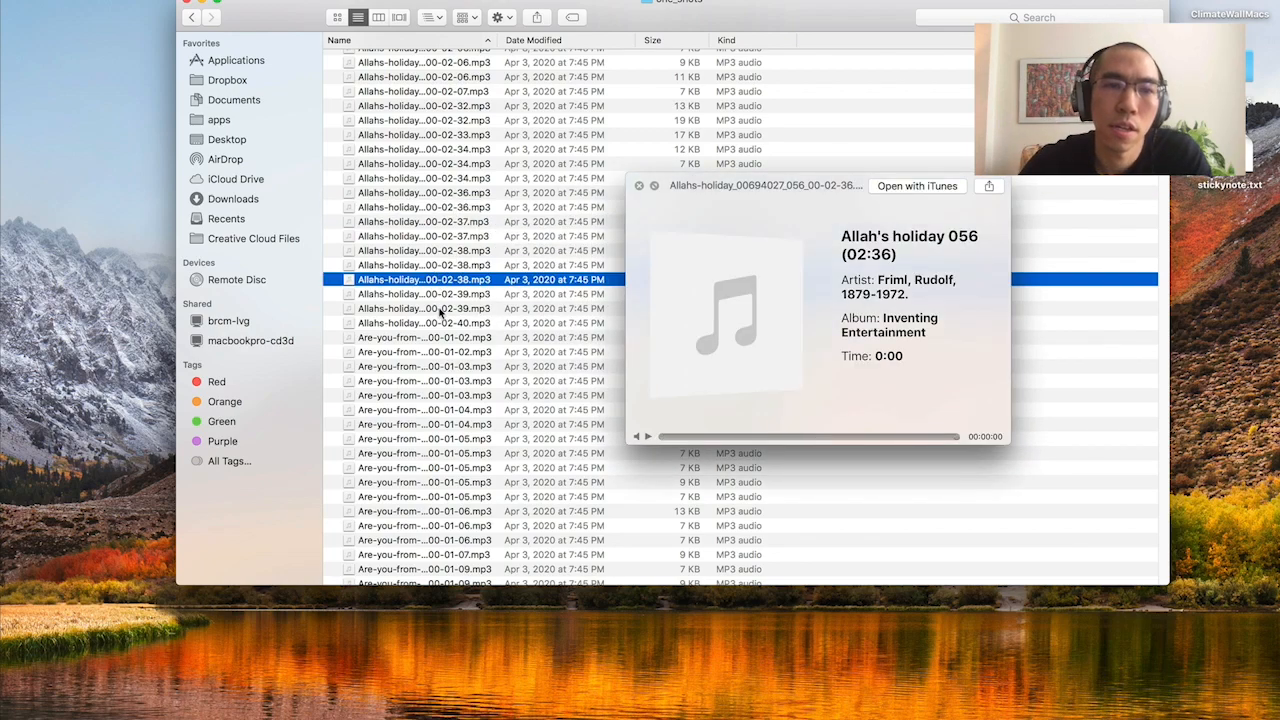
{"action": "left_click", "coordinate": [441, 309]}
{"action": "left_click", "coordinate": [451, 351]}
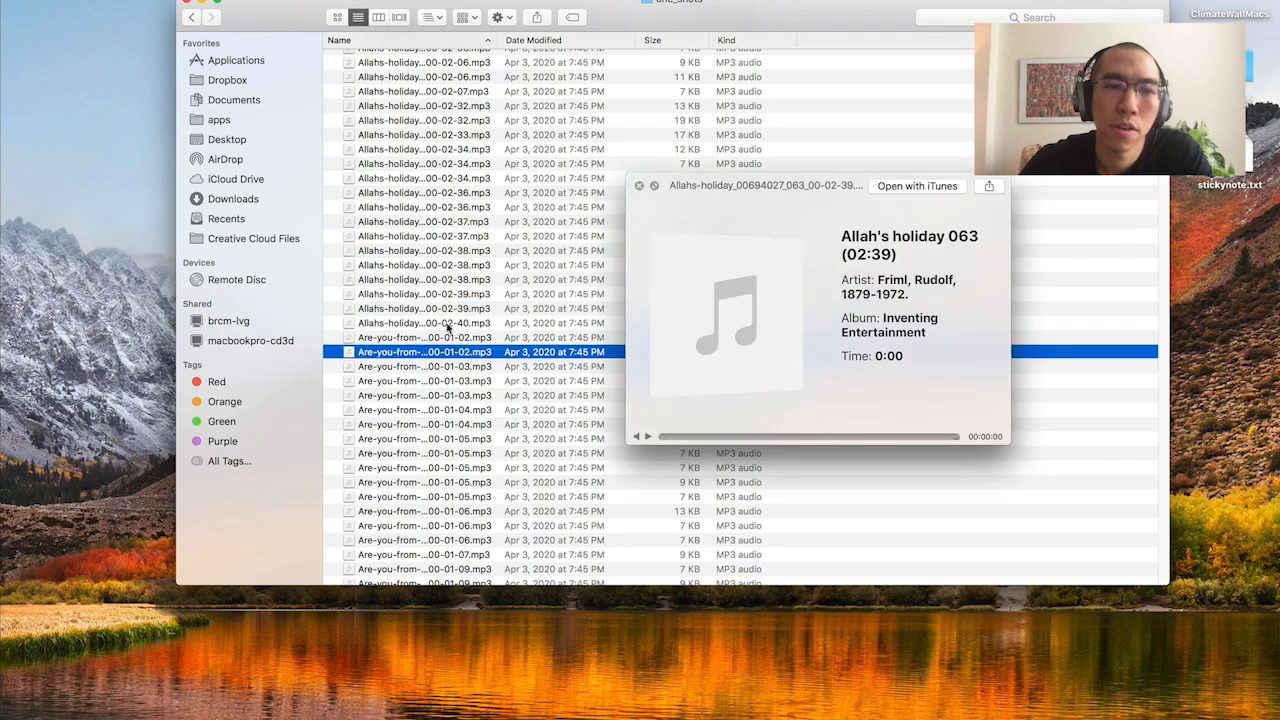
{"action": "left_click", "coordinate": [452, 396]}
{"action": "left_click", "coordinate": [452, 440]}
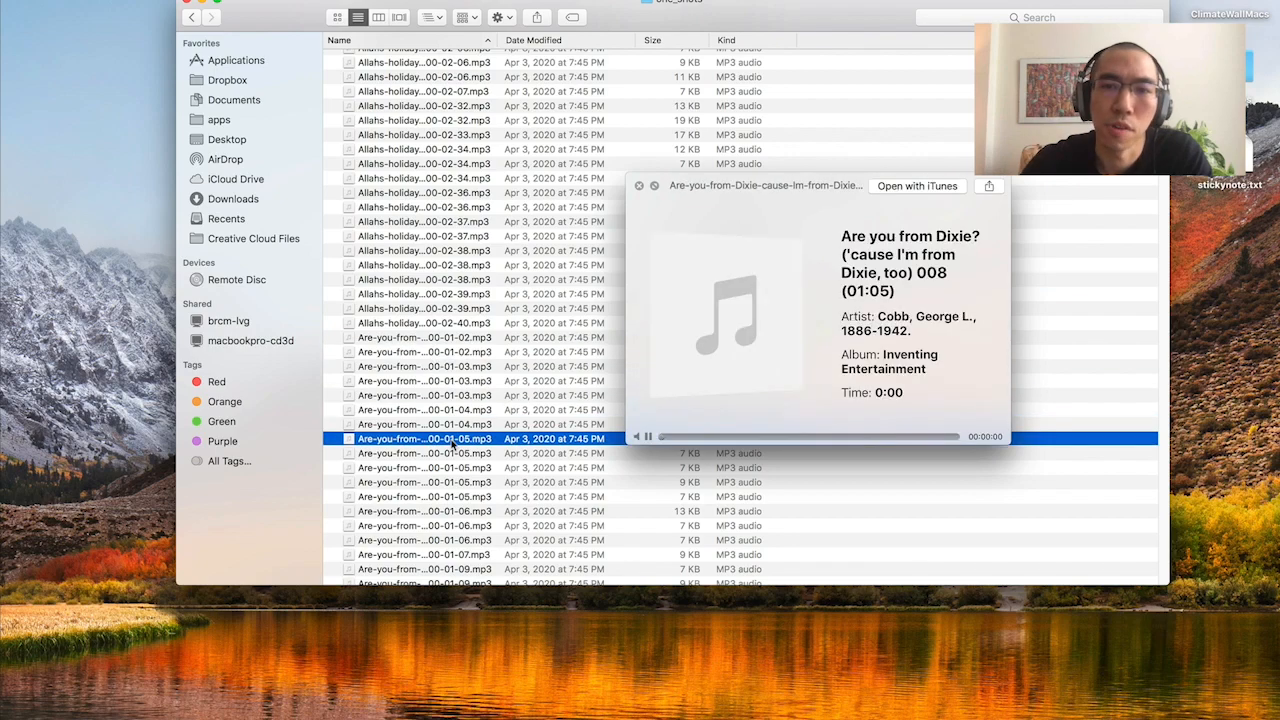
{"action": "left_click", "coordinate": [452, 470]}
{"action": "left_click", "coordinate": [448, 425]}
{"action": "left_click", "coordinate": [460, 353]}
Preview two one-shot samples from the Backyard-conversation recording further down the file list
{"action": "scroll", "coordinate": [476, 385], "scroll_direction": "down", "scroll_amount": 5}
{"action": "scroll", "coordinate": [476, 385], "scroll_direction": "down", "scroll_amount": 10}
{"action": "left_click", "coordinate": [476, 375]}
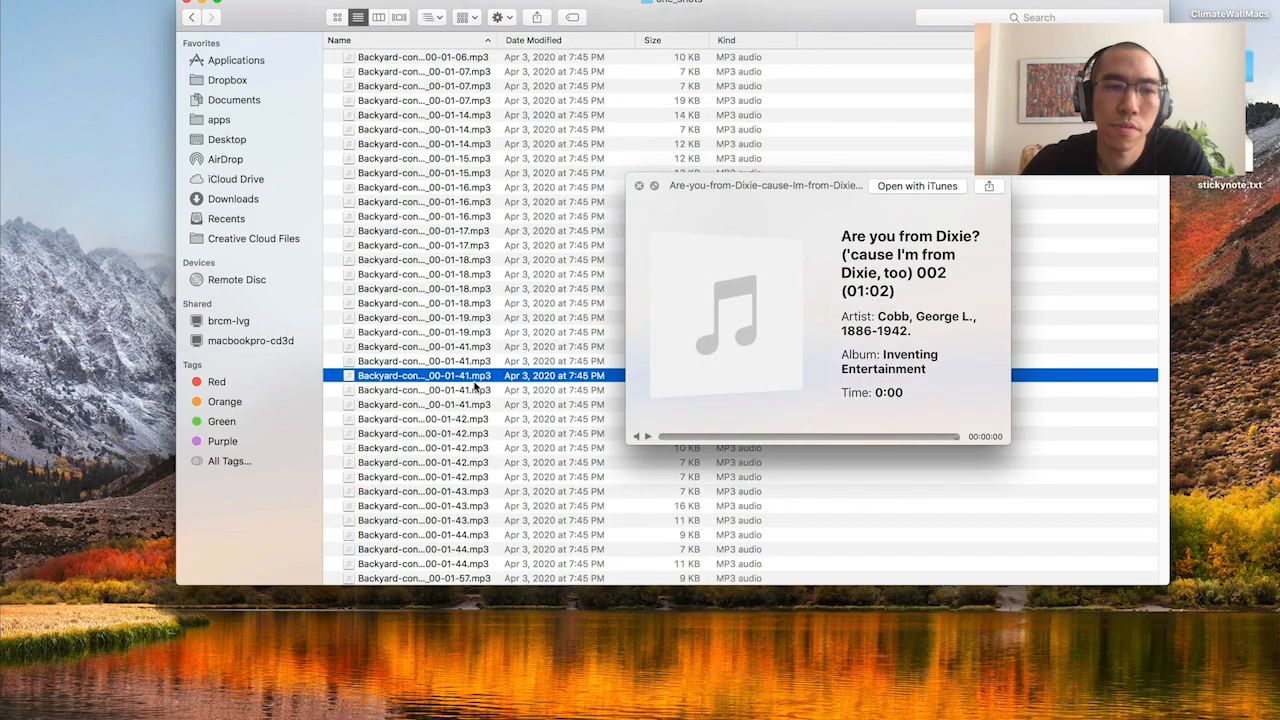
{"action": "scroll", "coordinate": [476, 460], "scroll_direction": "down", "scroll_amount": 5}
{"action": "left_click", "coordinate": [452, 377]}
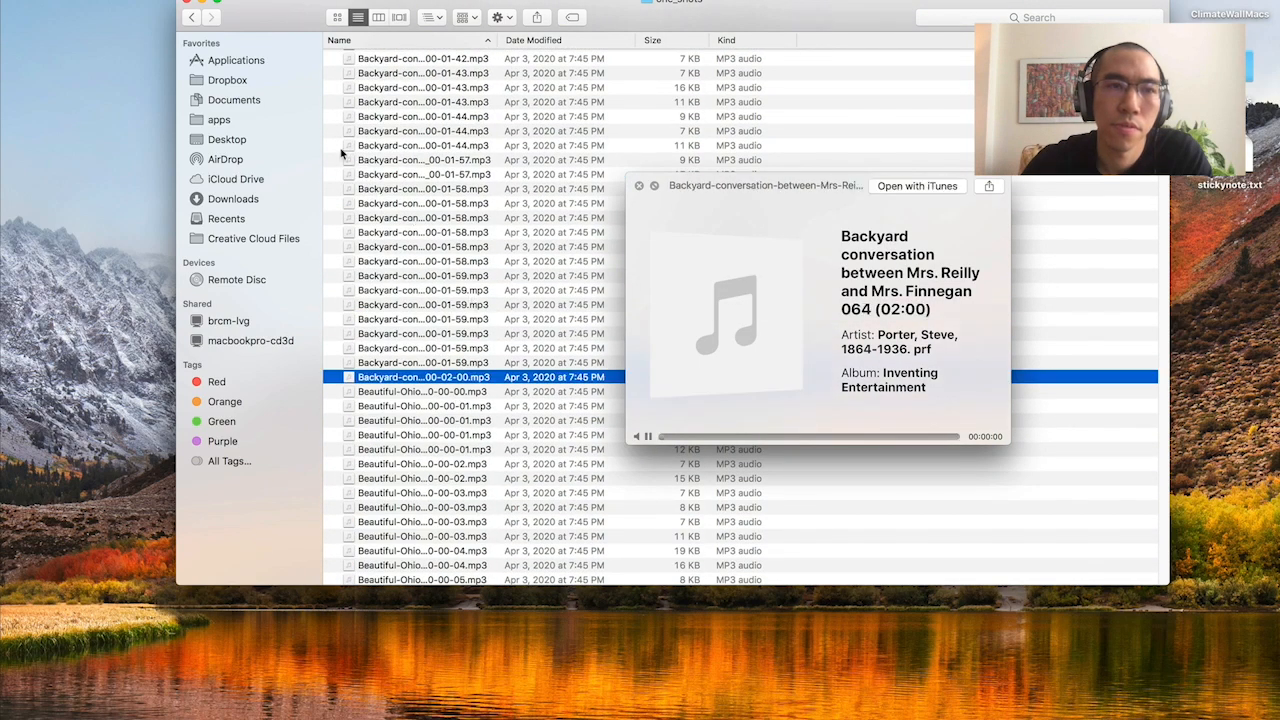
Return to the sample pack folder, open the excerpts folder, and preview the old-green-river, La-mamma-morta and La-sonnambula clips
{"action": "left_click", "coordinate": [191, 17]}
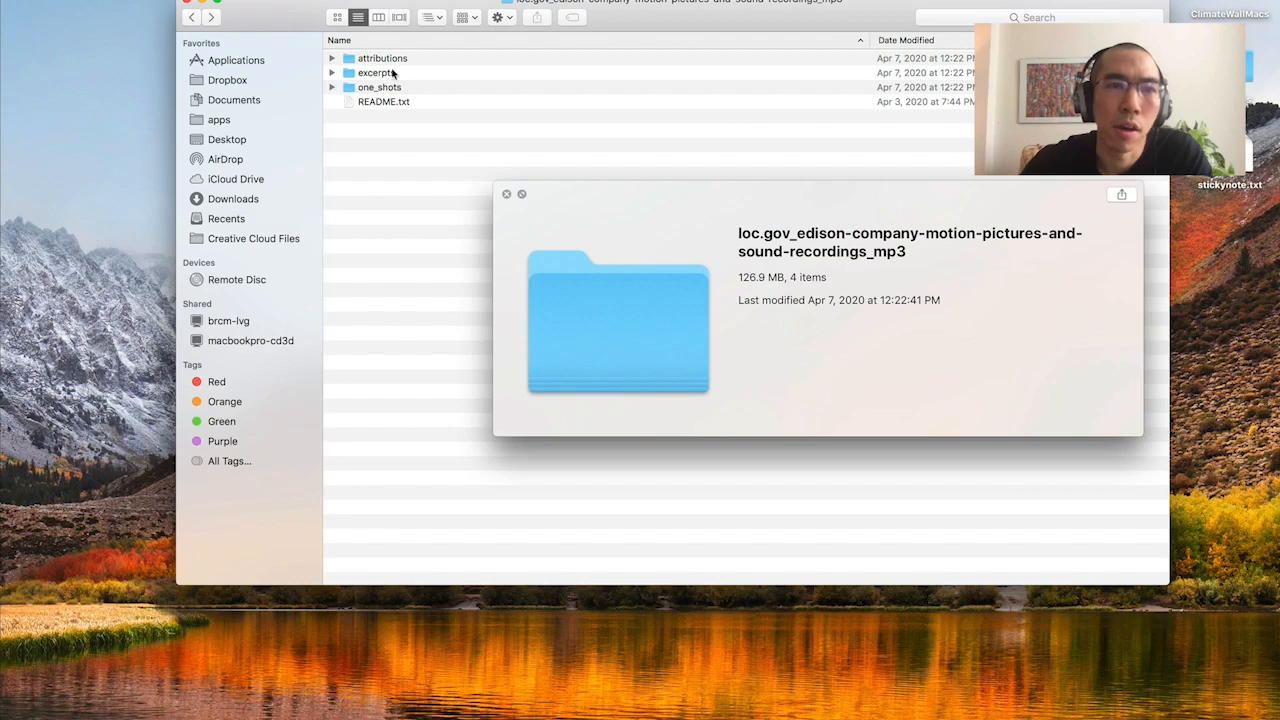
{"action": "double_click", "coordinate": [381, 77]}
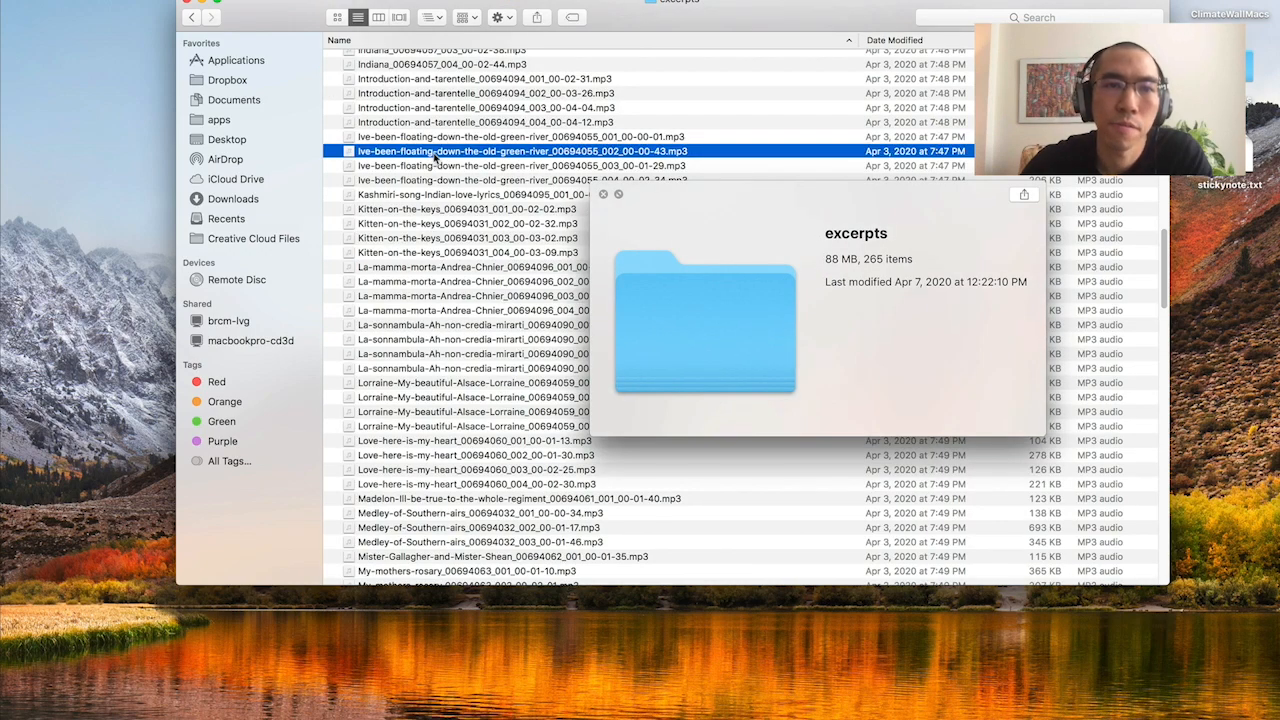
{"action": "left_click", "coordinate": [434, 151]}
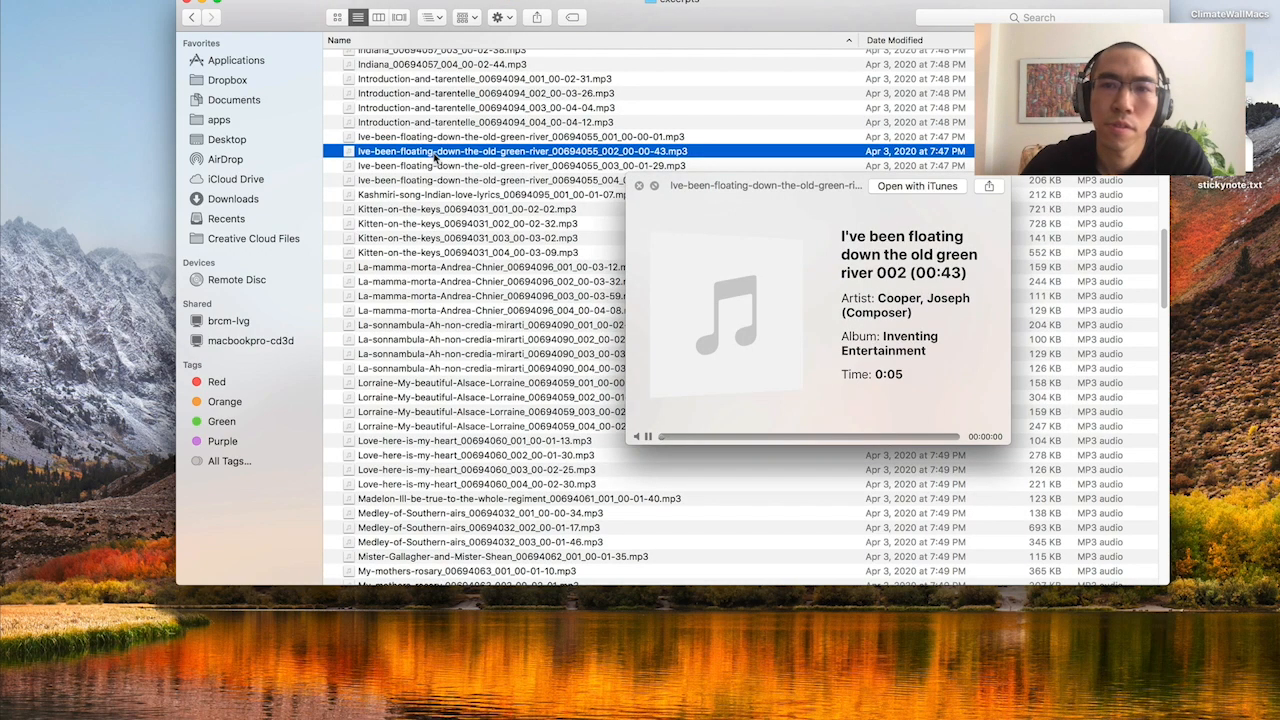
{"action": "left_click", "coordinate": [457, 270]}
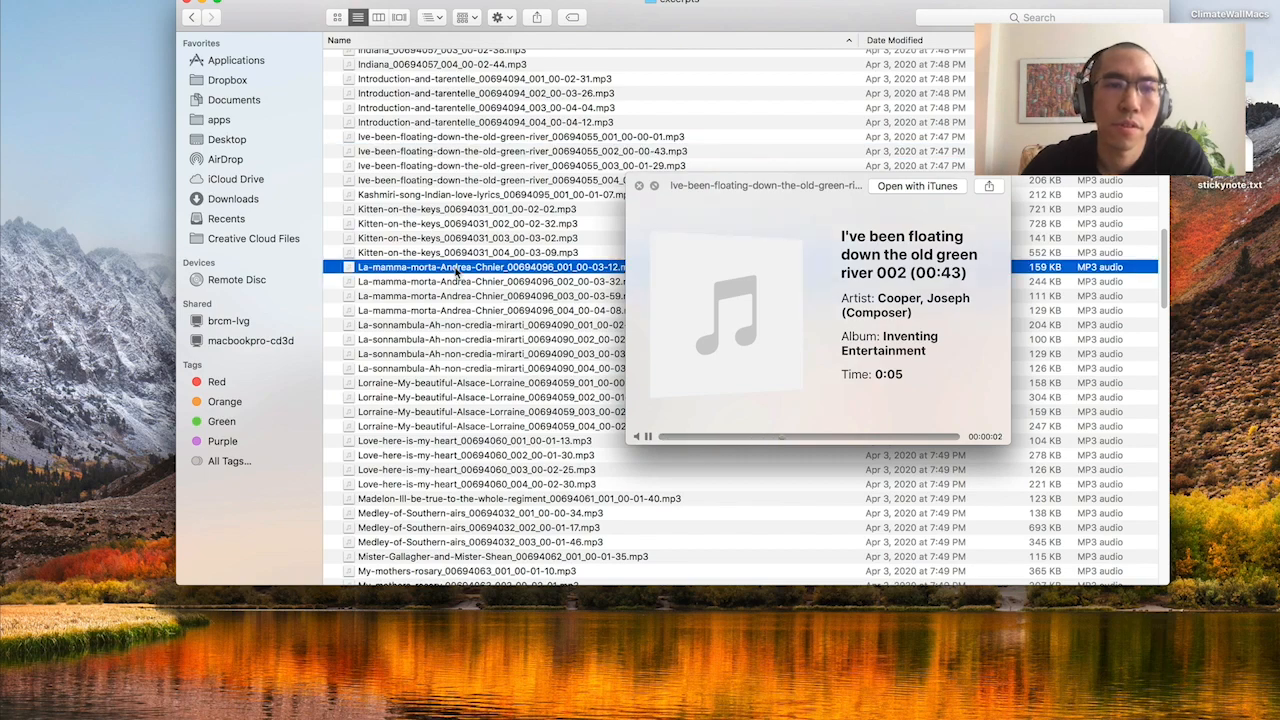
{"action": "left_click", "coordinate": [484, 324]}
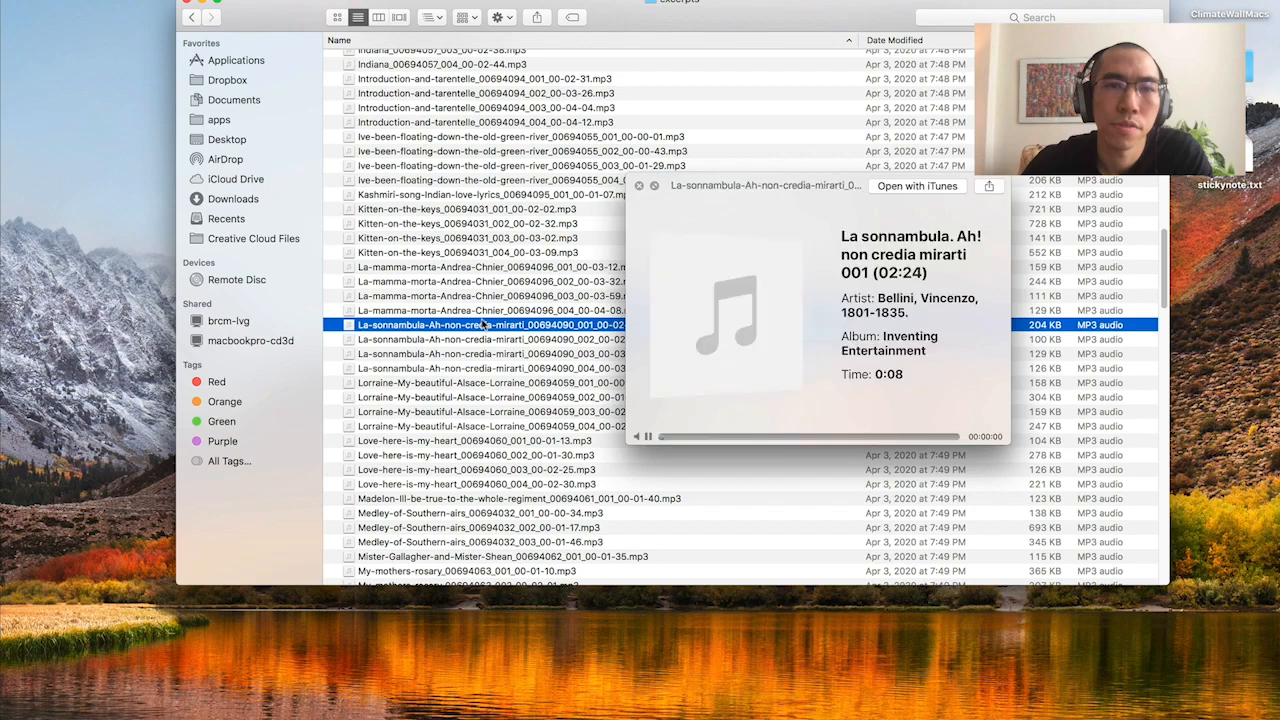
Open the Backyard-conversation text file from the attributions folder, and move and enlarge its window to read the rights and suggested credit
{"action": "left_click", "coordinate": [191, 17]}
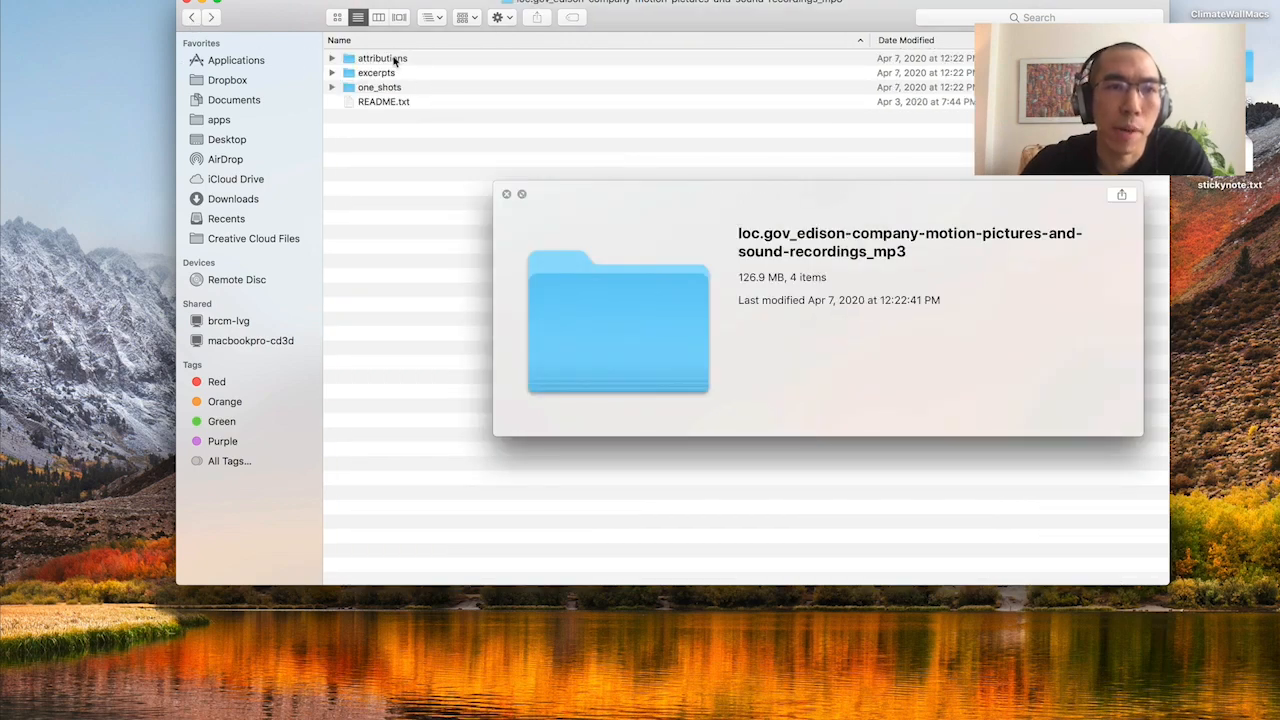
{"action": "left_click", "coordinate": [395, 60]}
{"action": "double_click", "coordinate": [382, 59]}
{"action": "double_click", "coordinate": [426, 148]}
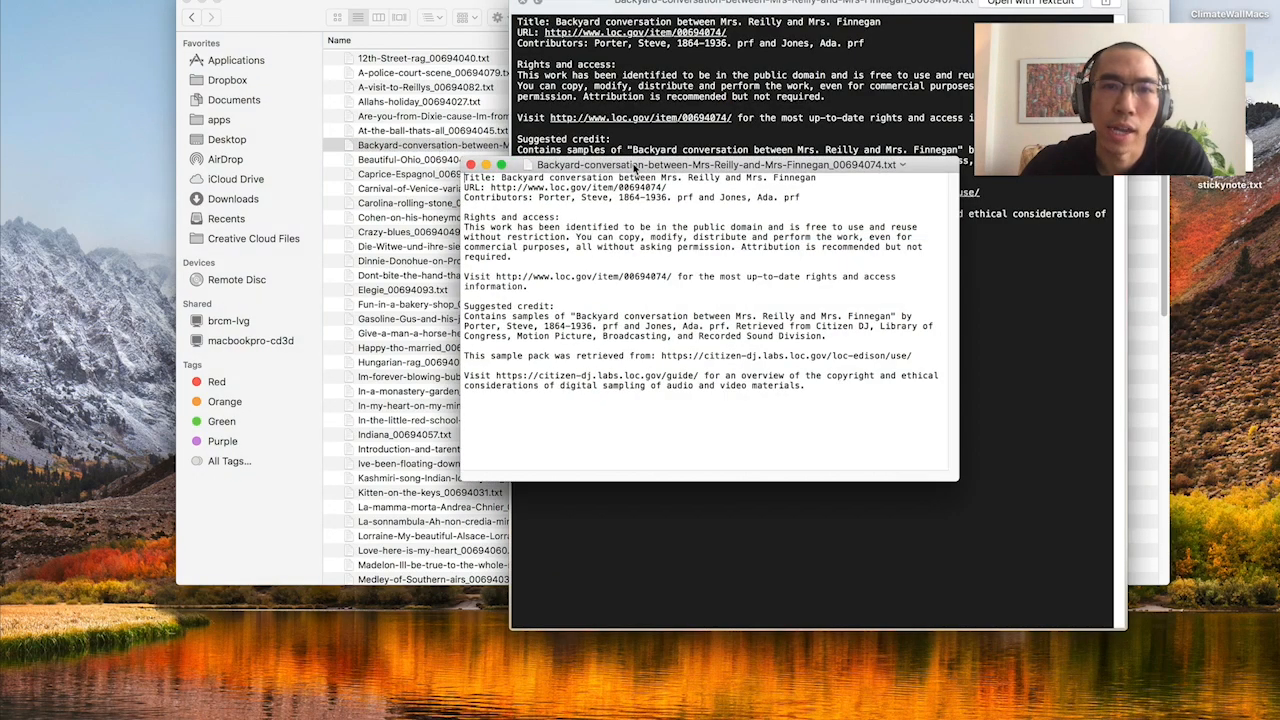
{"action": "left_click_drag", "start_coordinate": [634, 169], "coordinate": [504, 50]}
{"action": "left_click_drag", "start_coordinate": [827, 359], "coordinate": [982, 527]}
Switch to FL Studio and play the drum arrangement with the loc-edison samples listed in the browser
{"action": "mouse_move", "coordinate": [650, 718]}
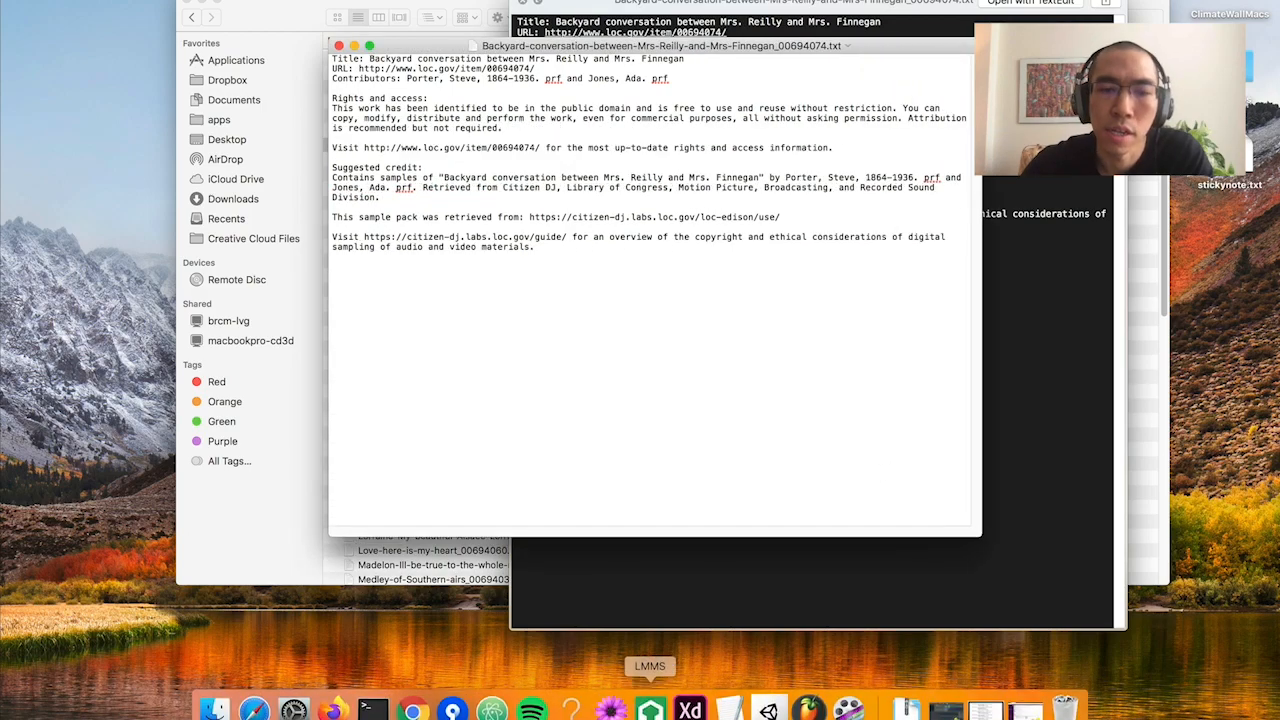
{"action": "left_click", "coordinate": [808, 704]}
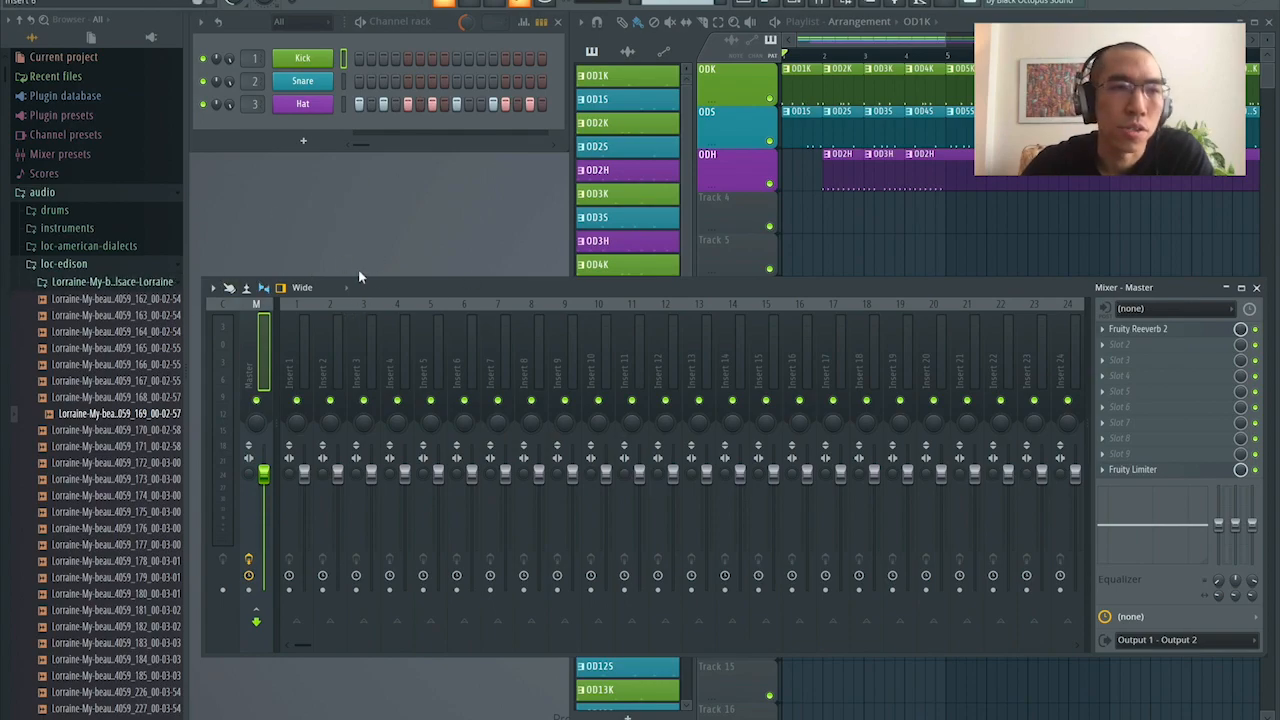
{"action": "key", "text": "space"}
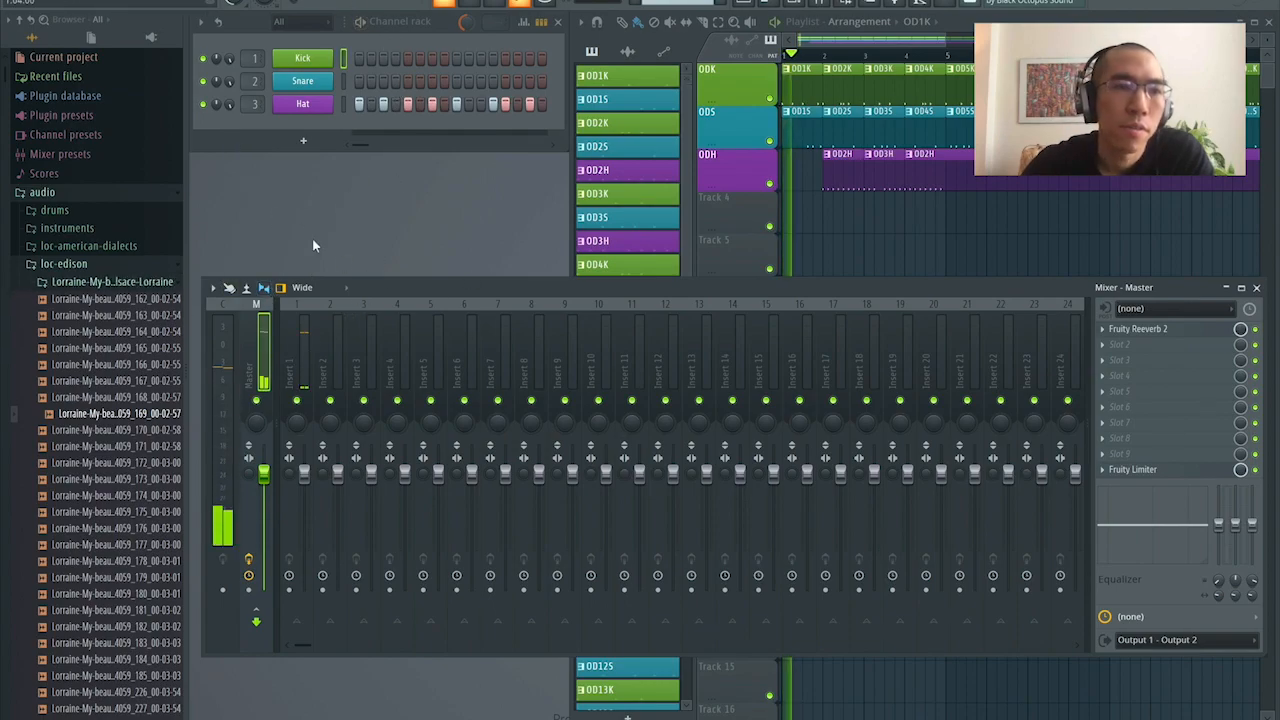
{"action": "mouse_move", "coordinate": [432, 704]}
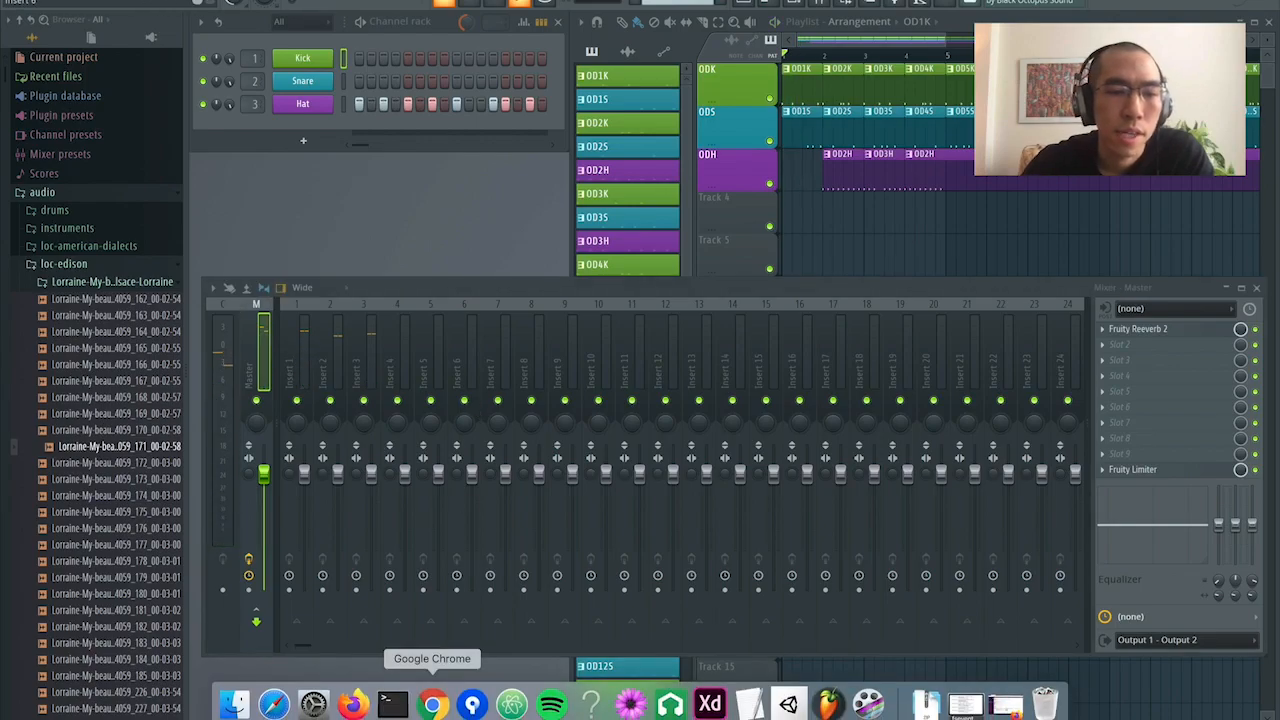